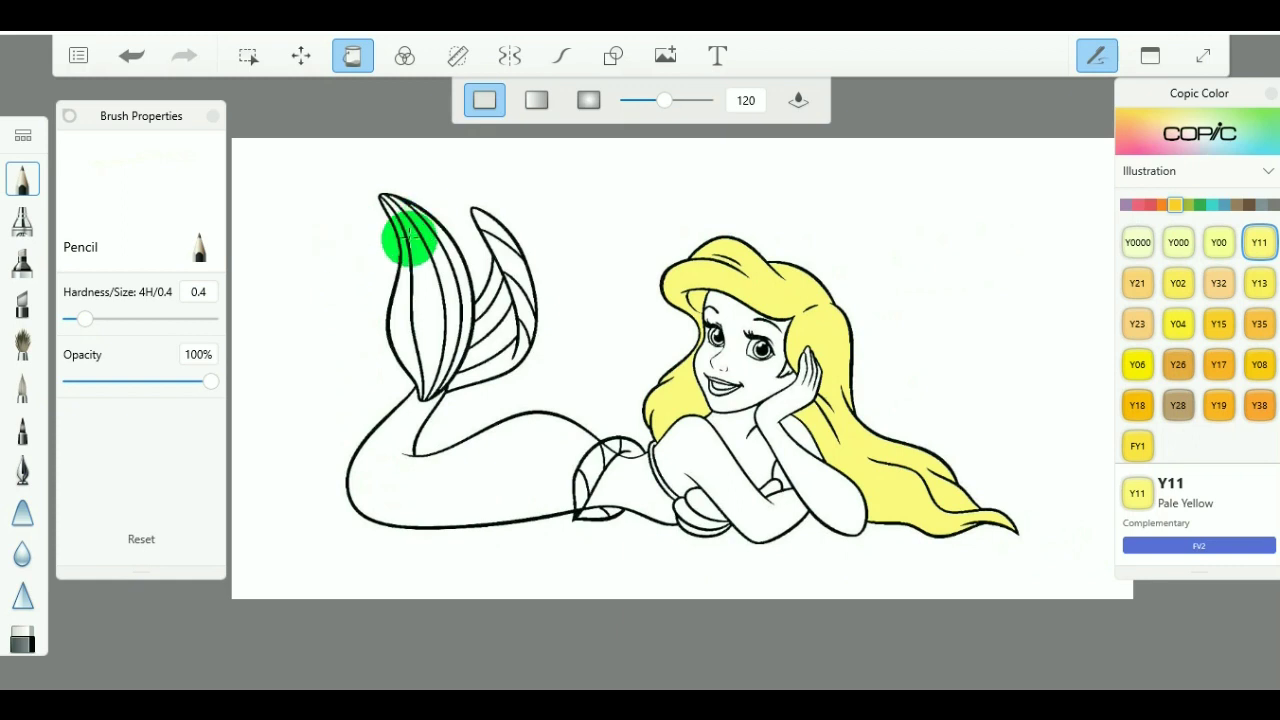
Fill alternating stripes on both mermaid tail fins with Copic RV55 Hollyhock.
{"action": "left_click", "coordinate": [1163, 206]}
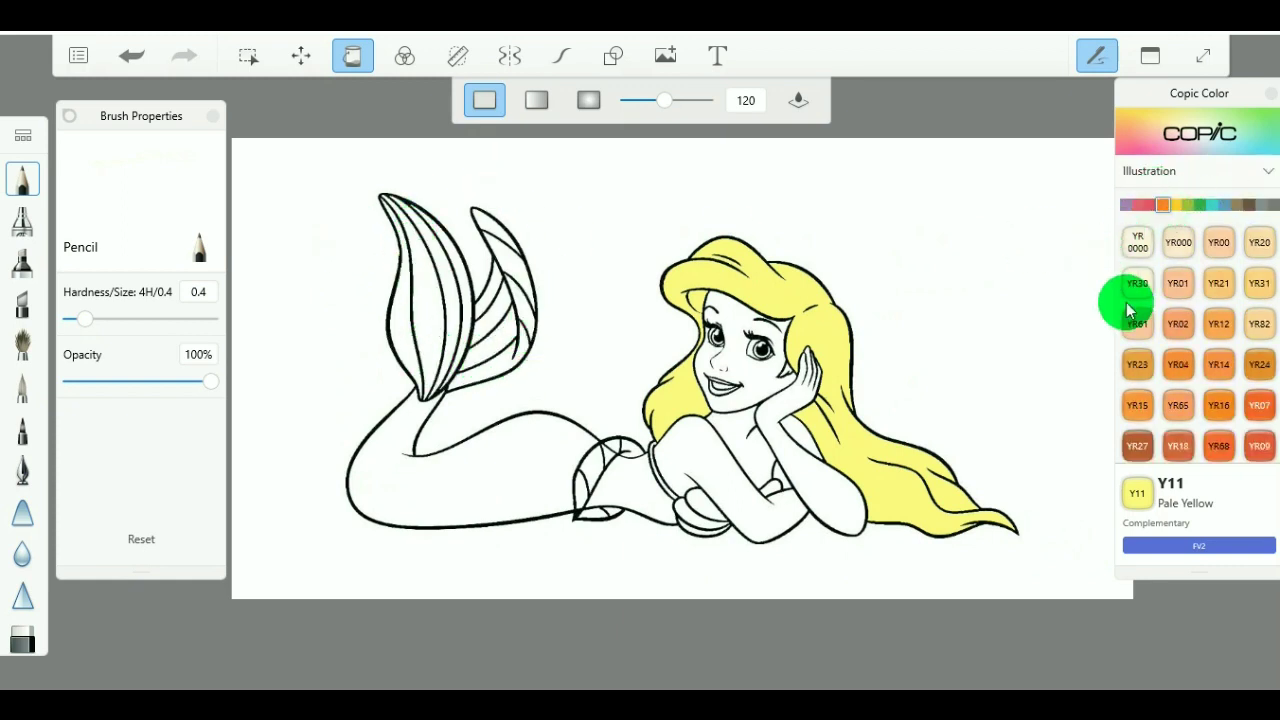
{"action": "left_click", "coordinate": [1139, 206]}
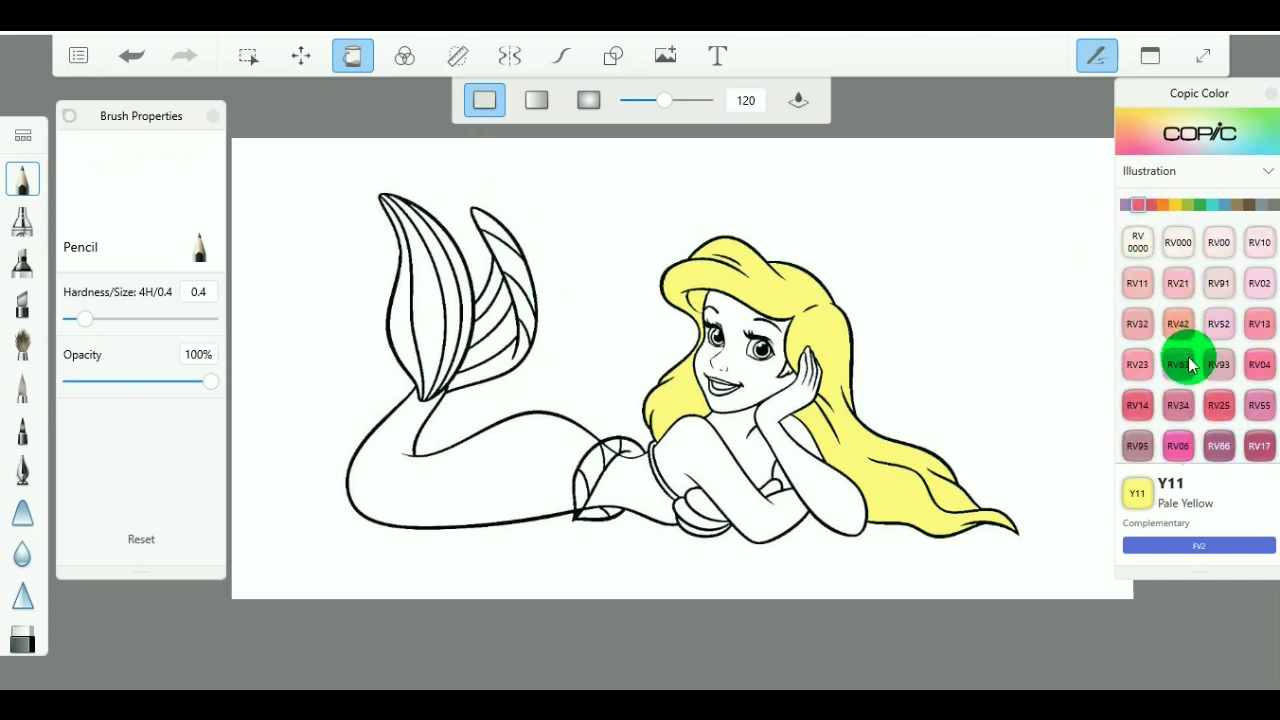
{"action": "left_click", "coordinate": [1255, 403]}
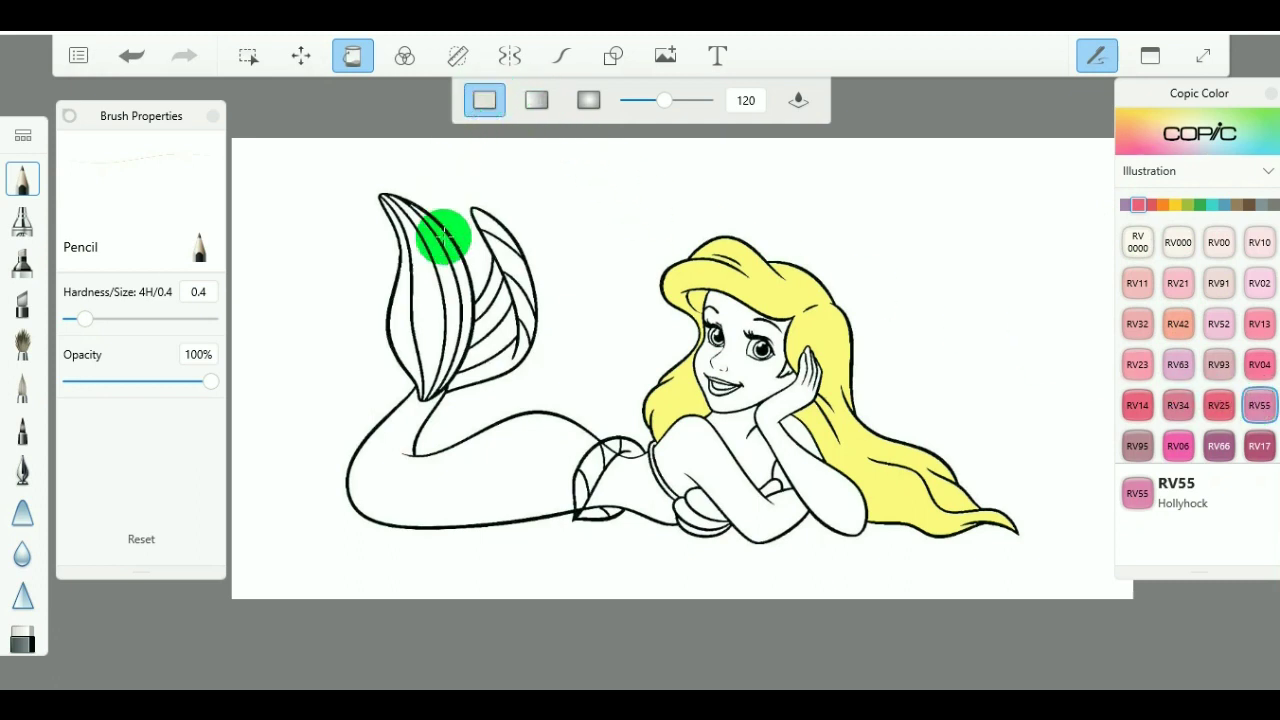
{"action": "left_click", "coordinate": [429, 328]}
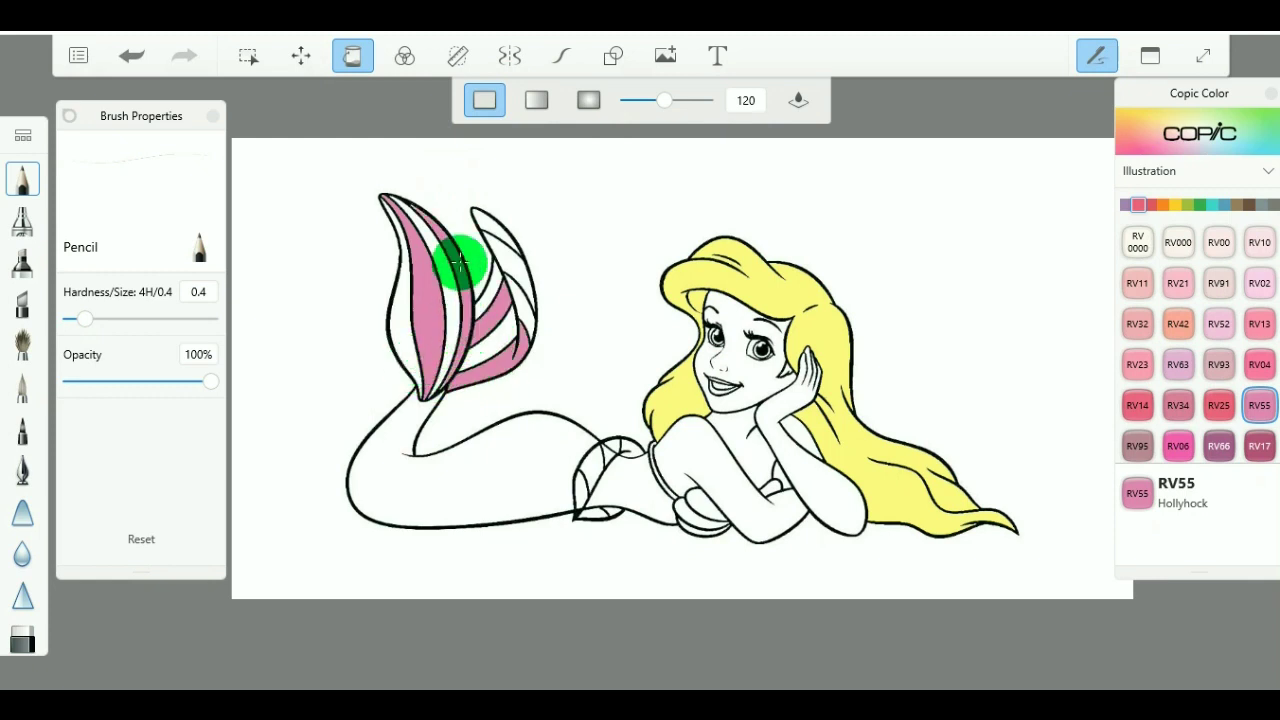
Fill the stripes between the pink ones on both tail fins with Copic B05 Process Blue.
{"action": "left_click", "coordinate": [1224, 205]}
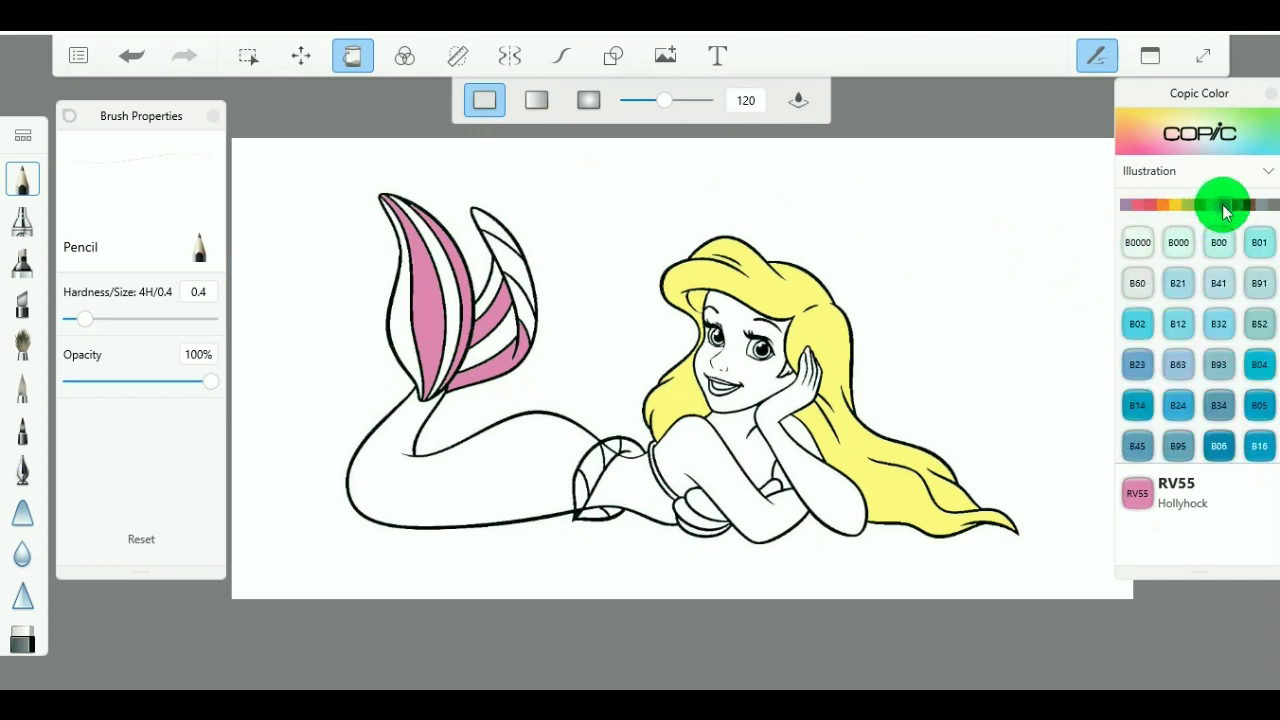
{"action": "left_click", "coordinate": [1258, 405]}
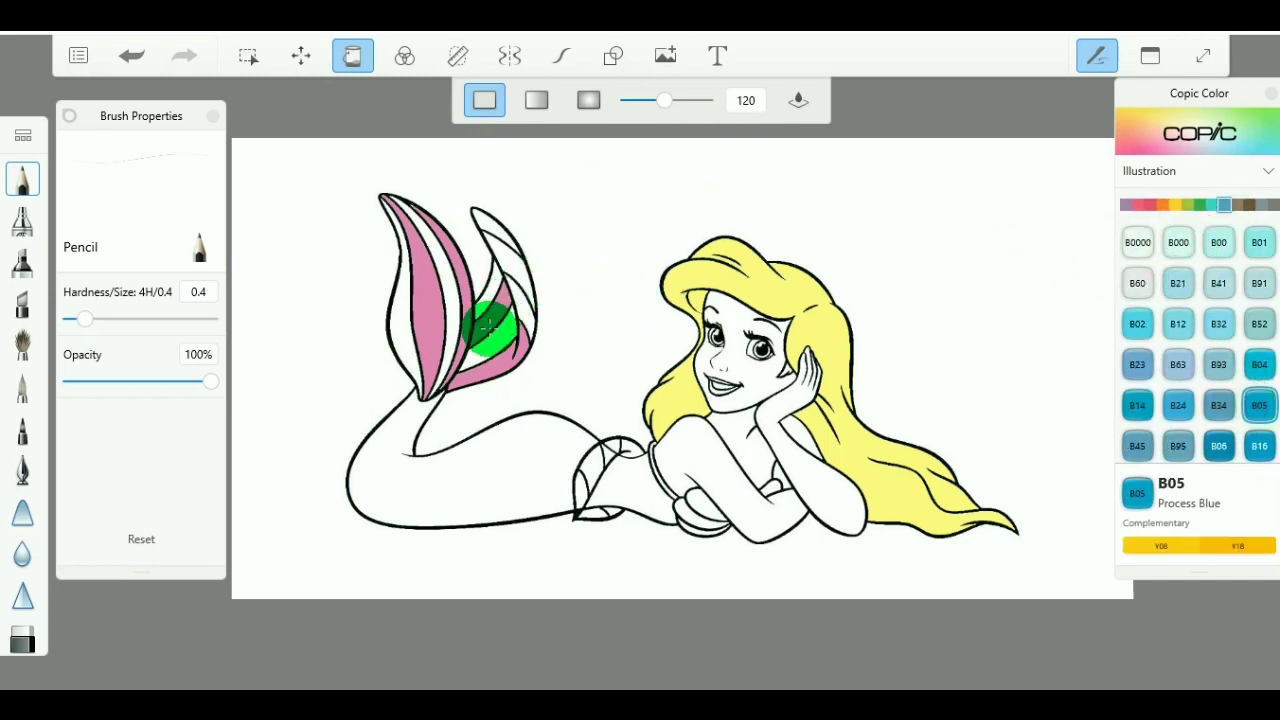
{"action": "mouse_move", "coordinate": [503, 334]}
{"action": "left_mouse_down"}
{"action": "mouse_move", "coordinate": [528, 318]}
{"action": "mouse_move", "coordinate": [483, 290]}
{"action": "left_mouse_up"}
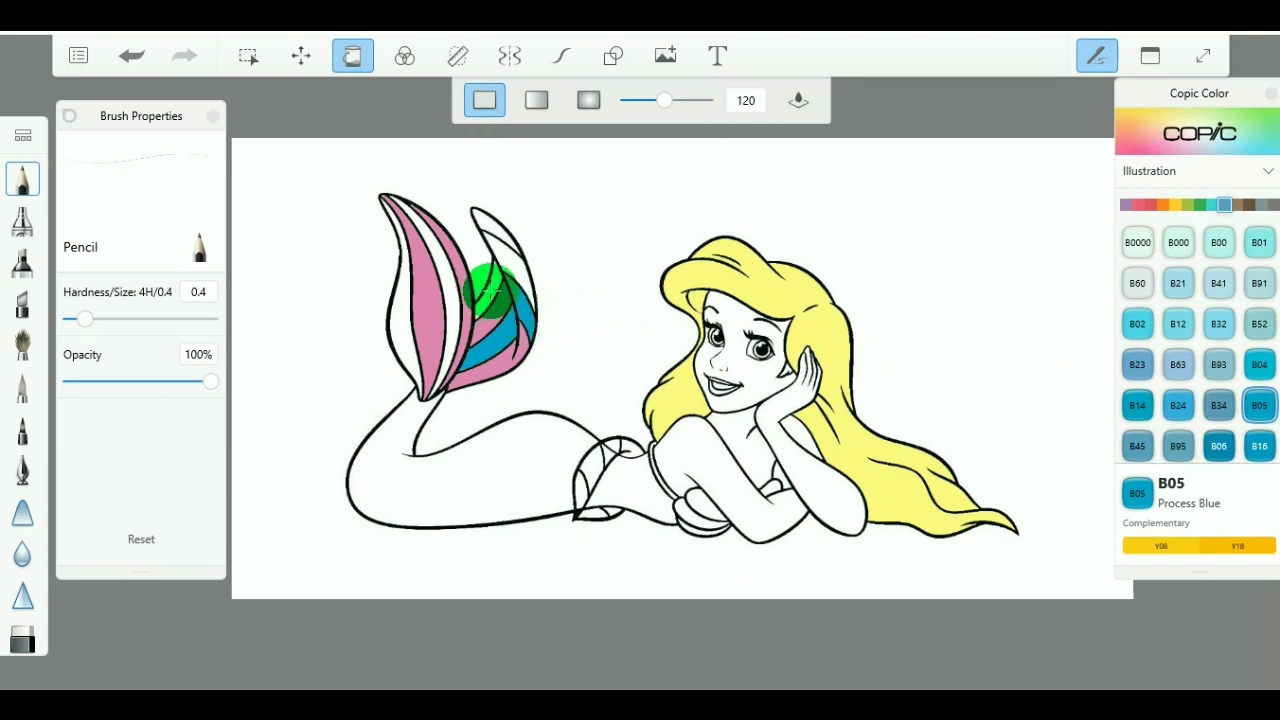
{"action": "mouse_move", "coordinate": [443, 286]}
{"action": "left_mouse_down"}
{"action": "mouse_move", "coordinate": [398, 322]}
{"action": "mouse_move", "coordinate": [414, 328]}
{"action": "left_mouse_up"}
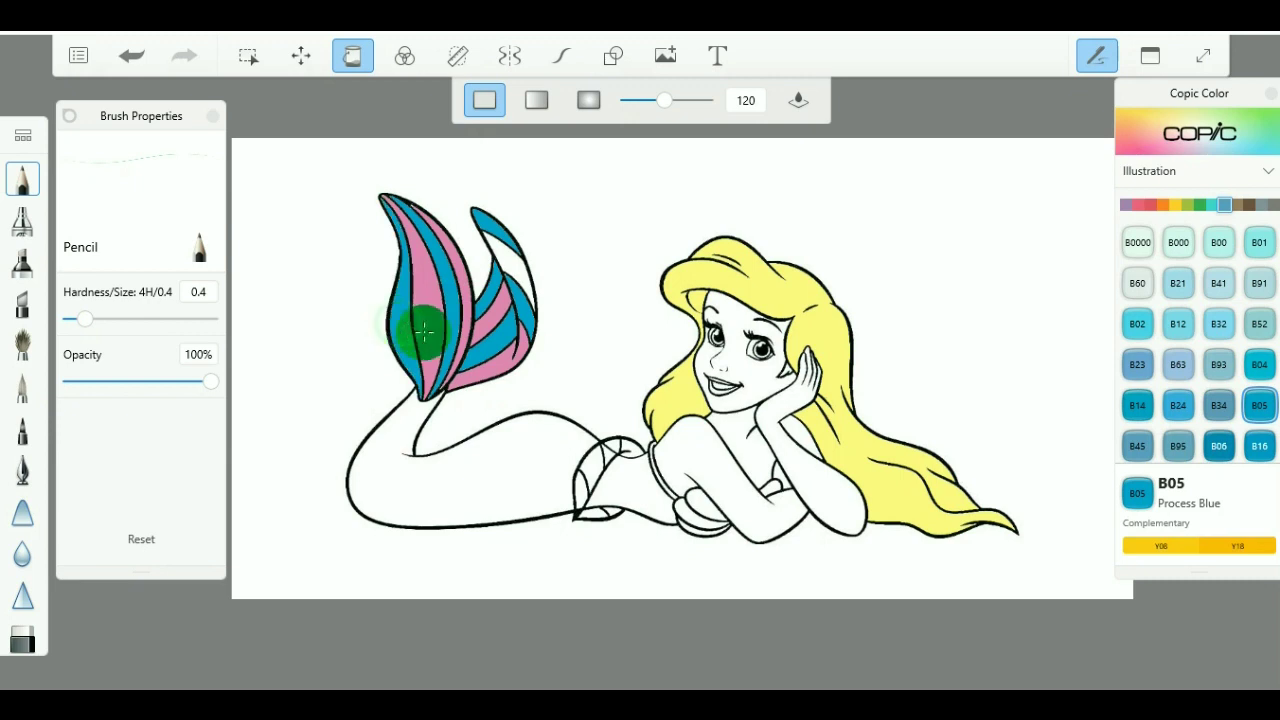
Fill the remaining white stripe on the smaller tail fin with Copic R81 Rose Pink.
{"action": "left_click", "coordinate": [1162, 206]}
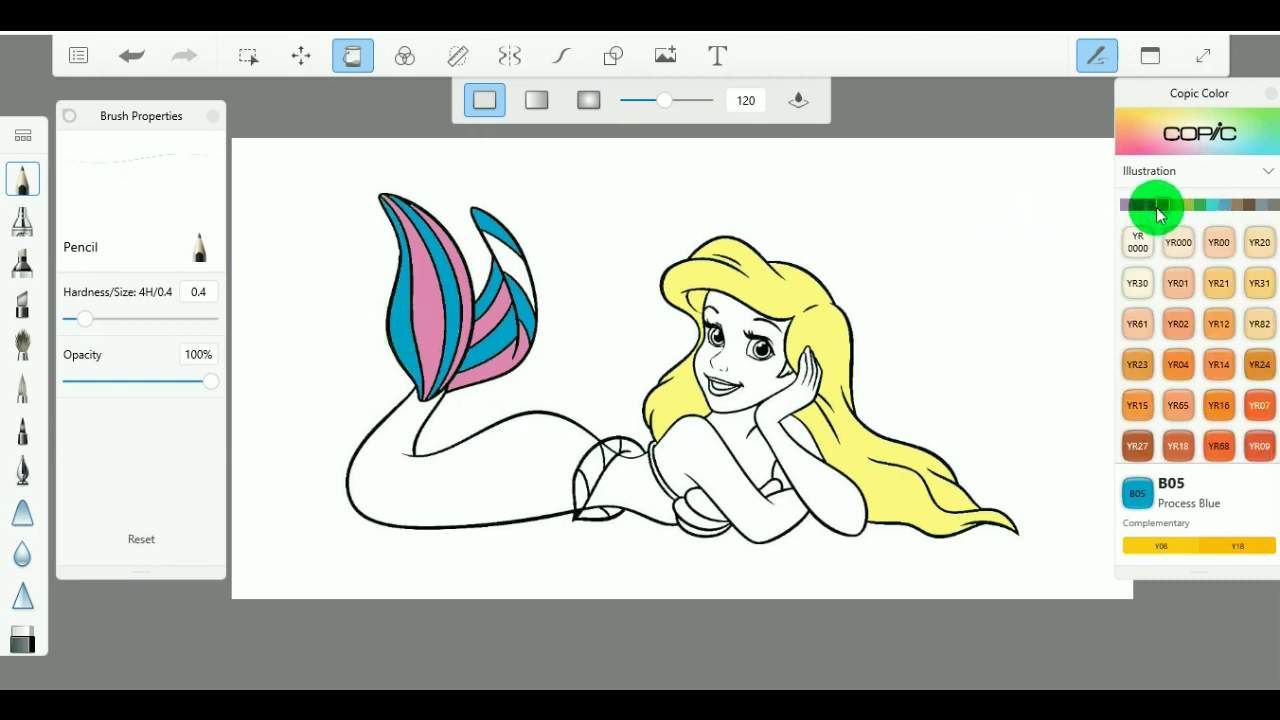
{"action": "left_click", "coordinate": [1149, 205]}
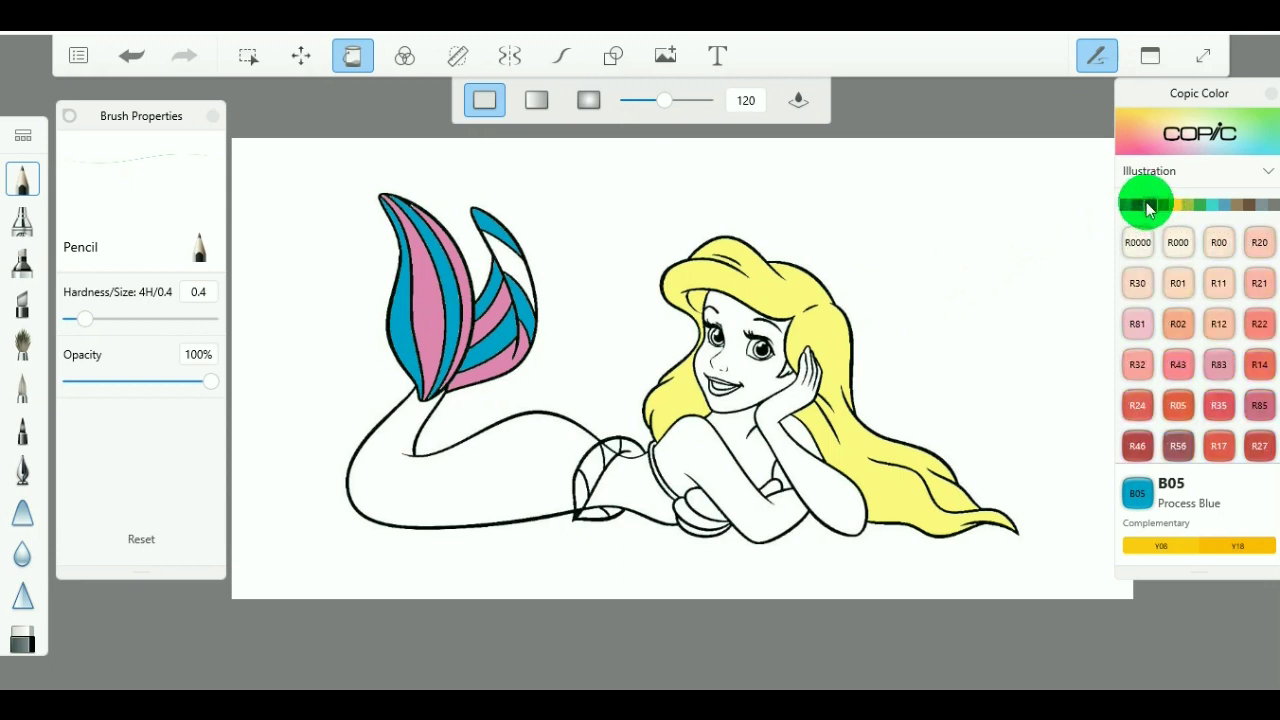
{"action": "left_click", "coordinate": [1137, 323]}
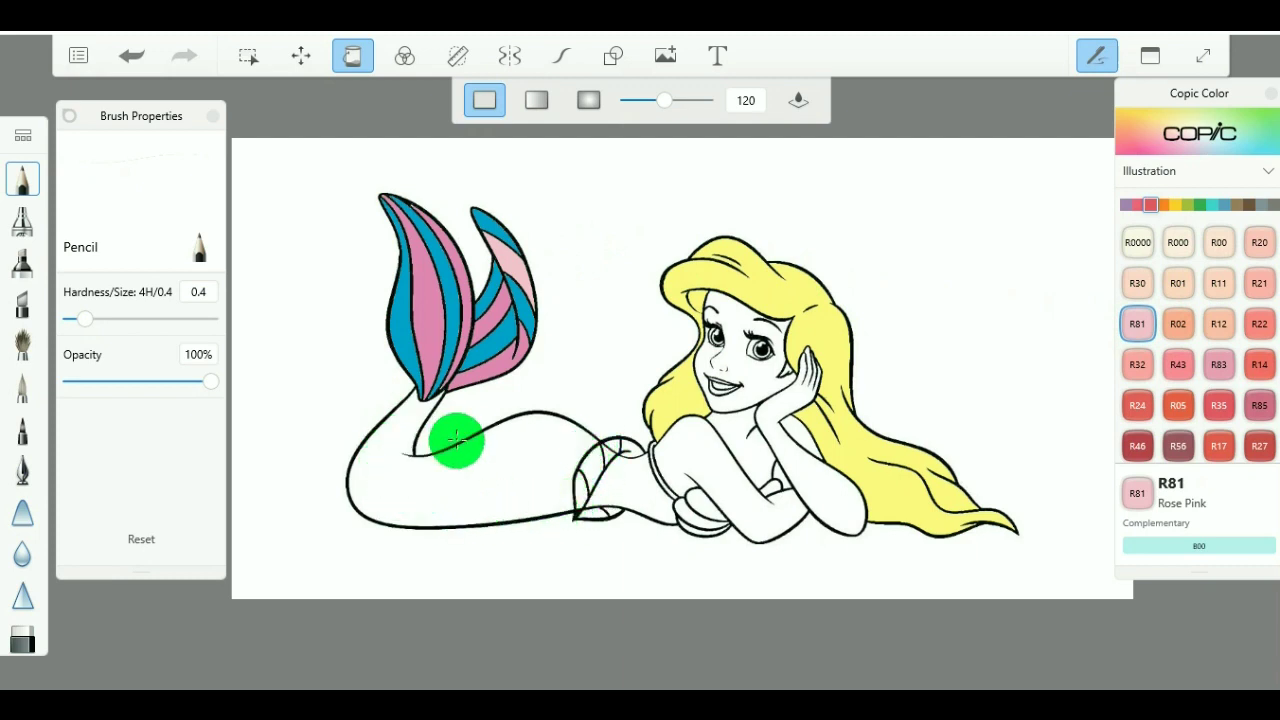
Fill the main body of the mermaid's tail with Copic RV06 Cerise.
{"action": "left_click", "coordinate": [1137, 206]}
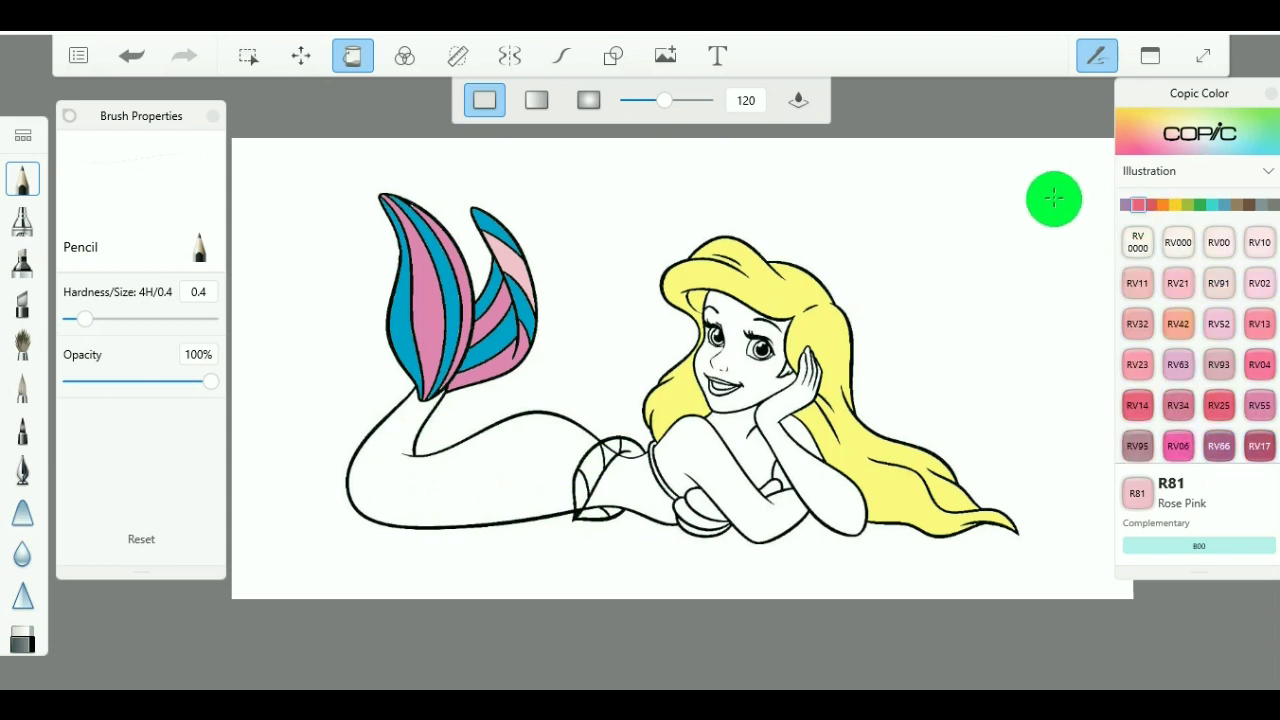
{"action": "left_click", "coordinate": [1200, 205]}
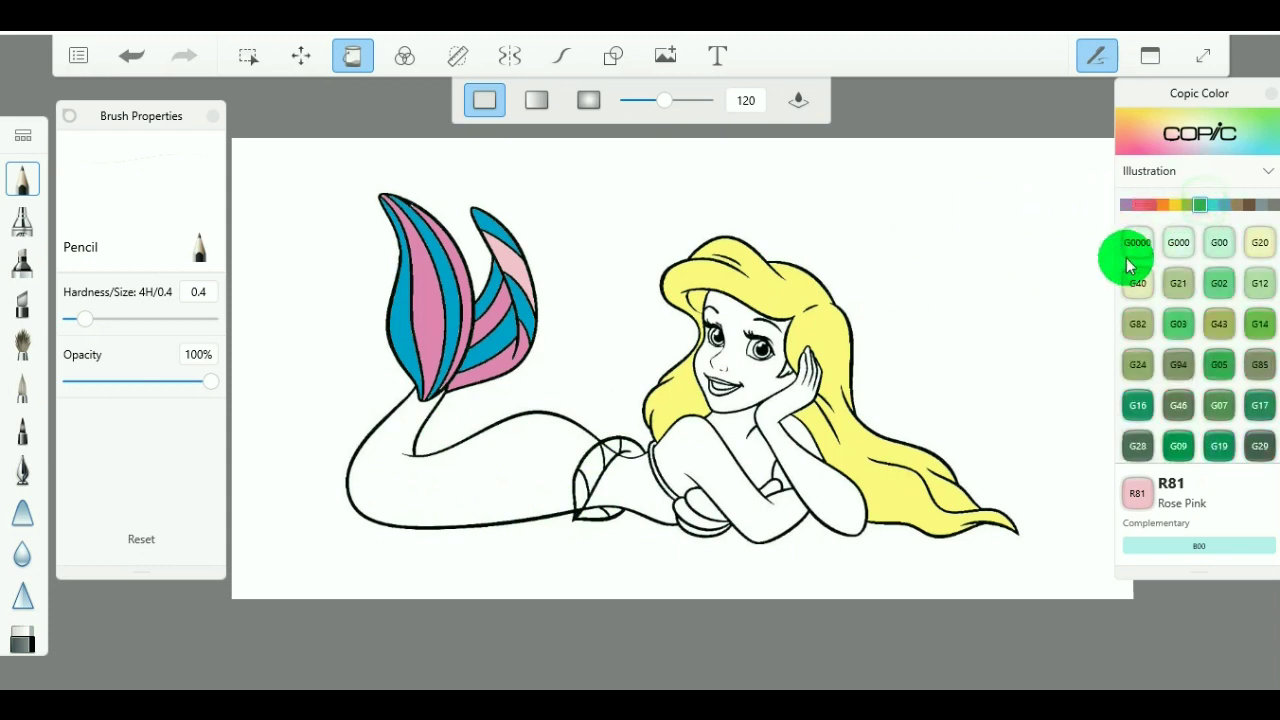
{"action": "left_click", "coordinate": [1236, 206]}
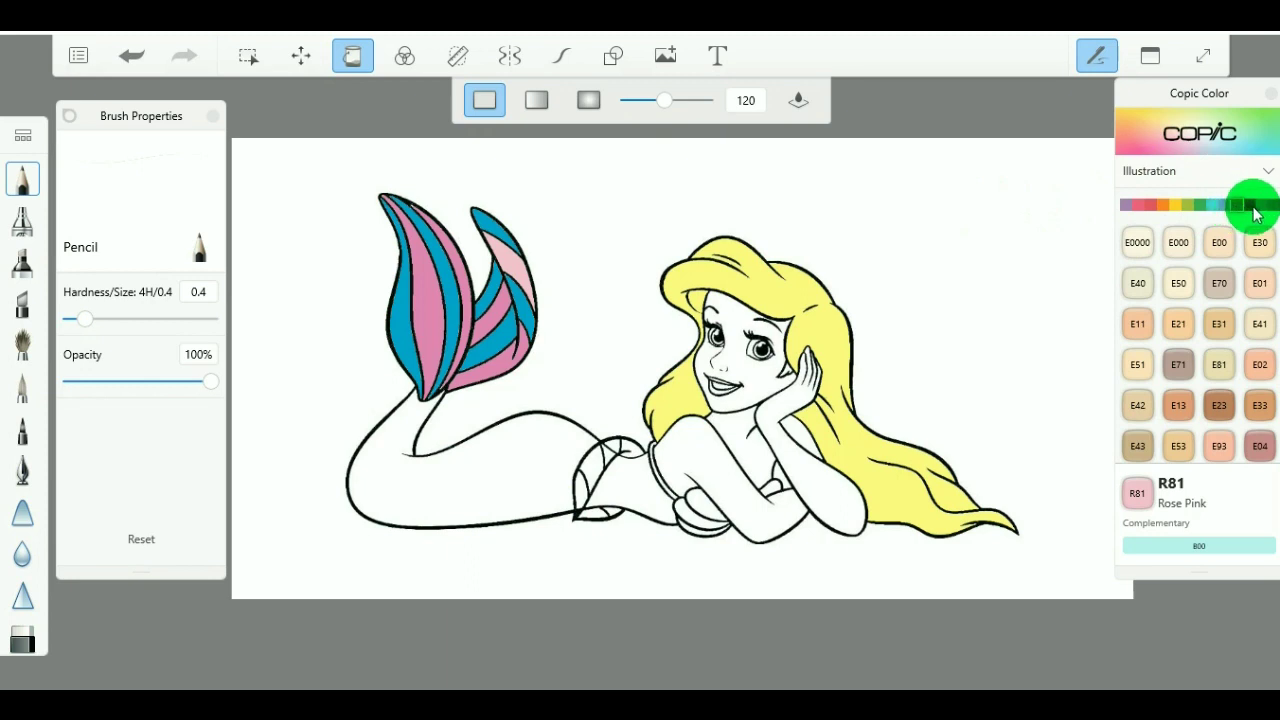
{"action": "left_click_drag", "start_coordinate": [1256, 208], "coordinate": [1224, 206]}
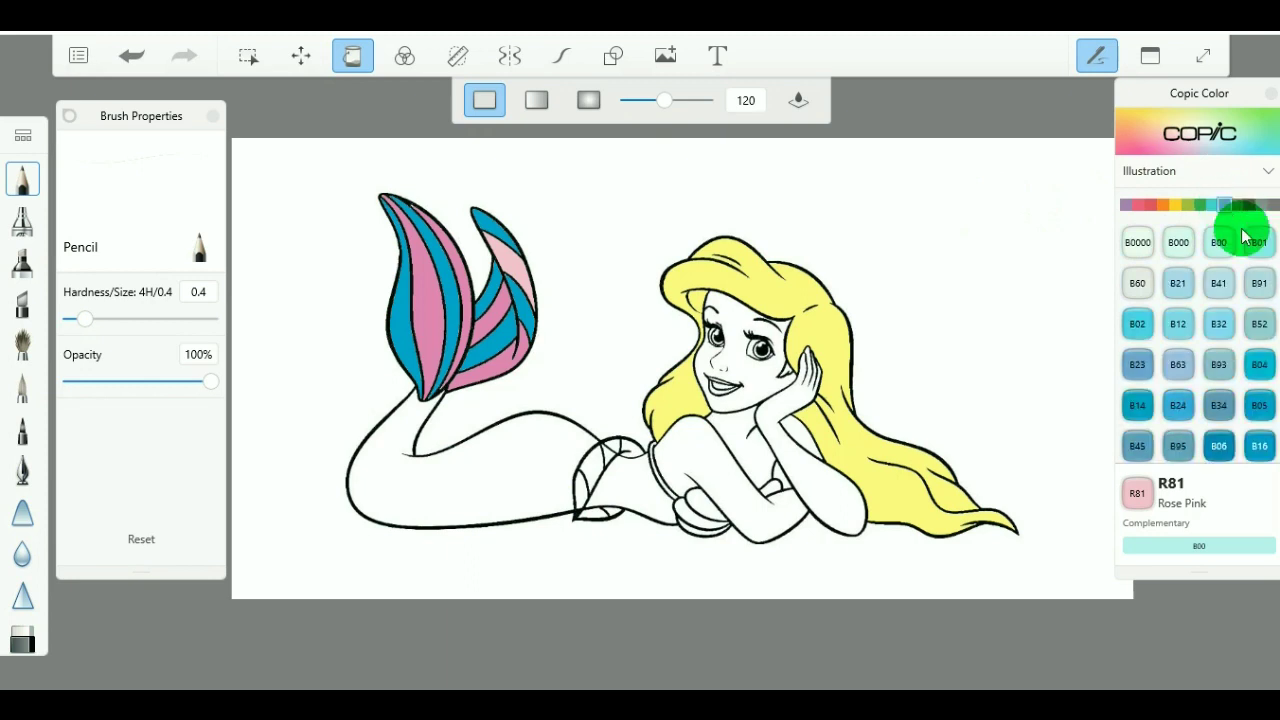
{"action": "left_click", "coordinate": [1145, 207]}
{"action": "mouse_move", "coordinate": [1164, 211]}
{"action": "left_mouse_down"}
{"action": "mouse_move", "coordinate": [1174, 204]}
{"action": "mouse_move", "coordinate": [1138, 205]}
{"action": "left_mouse_up"}
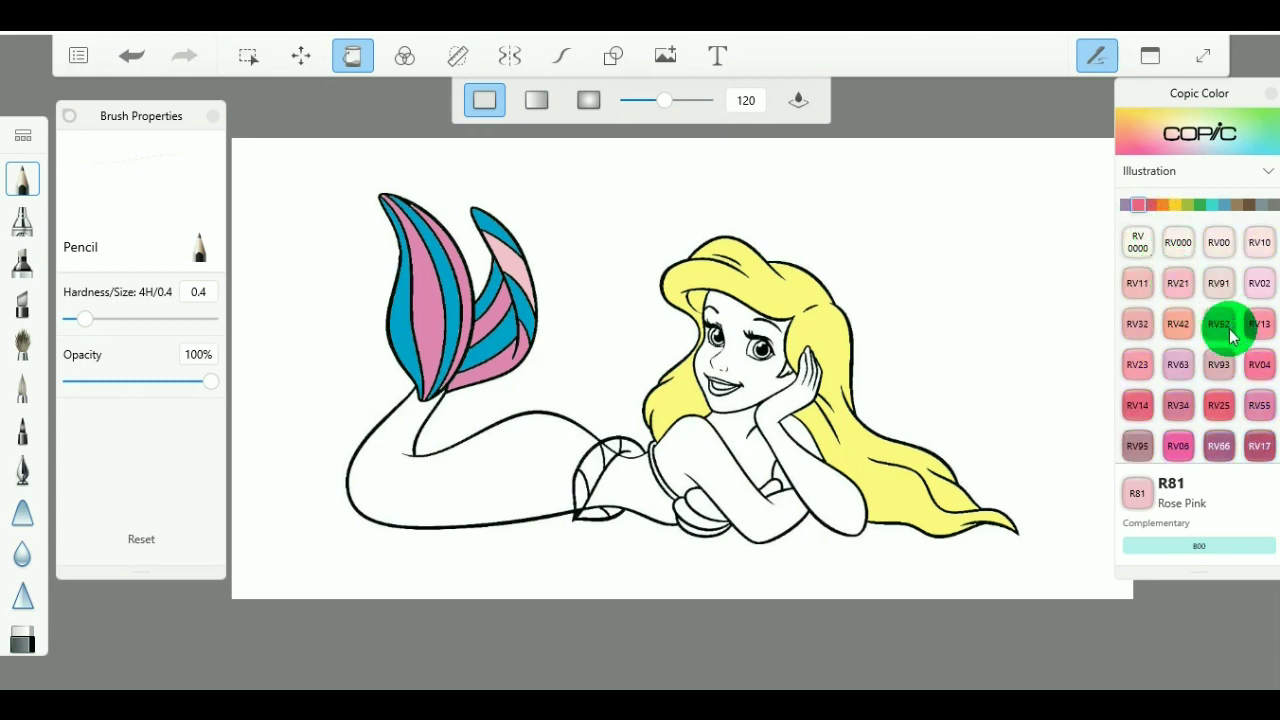
{"action": "left_click", "coordinate": [1177, 447]}
{"action": "left_click", "coordinate": [506, 468]}
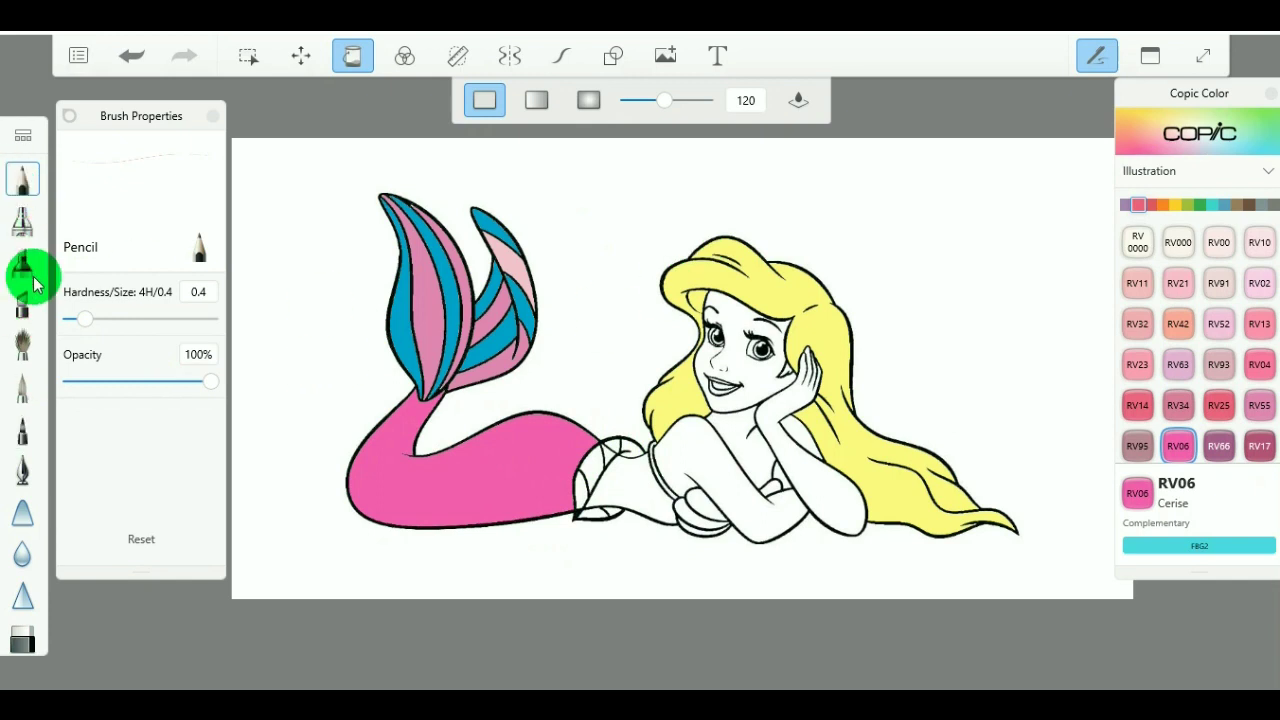
{"action": "left_click", "coordinate": [23, 179]}
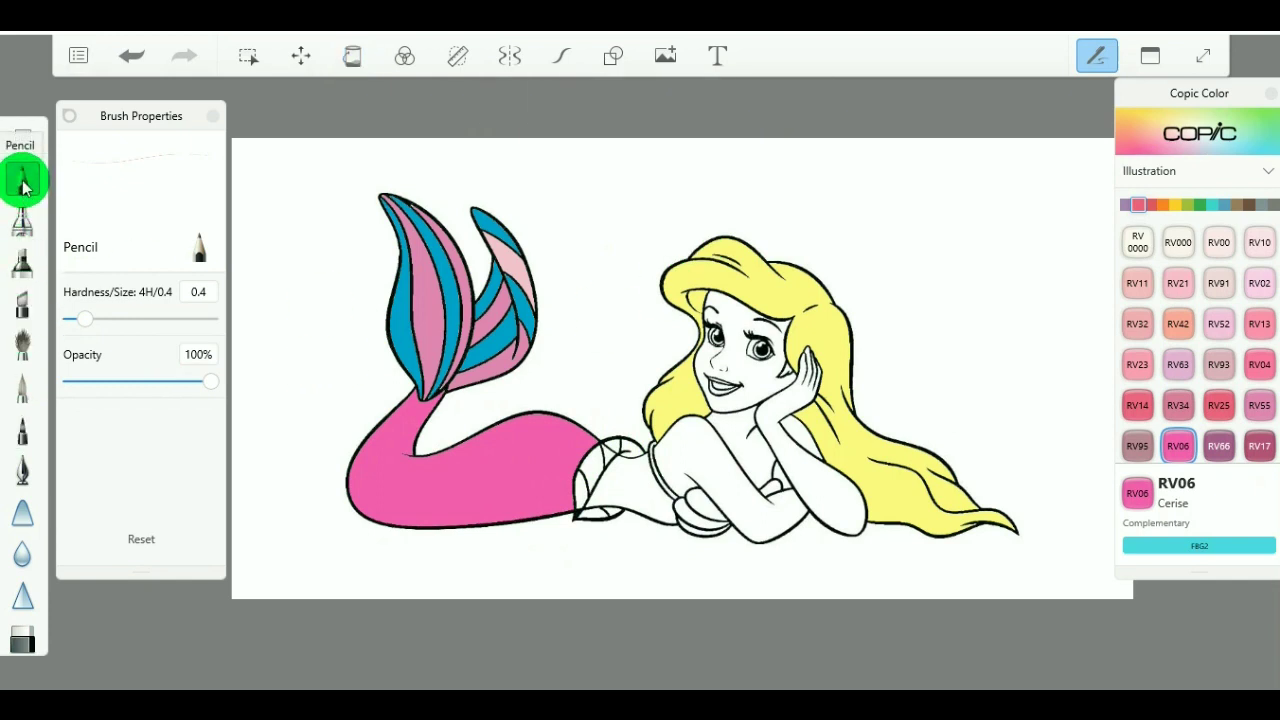
{"action": "left_click", "coordinate": [1271, 205]}
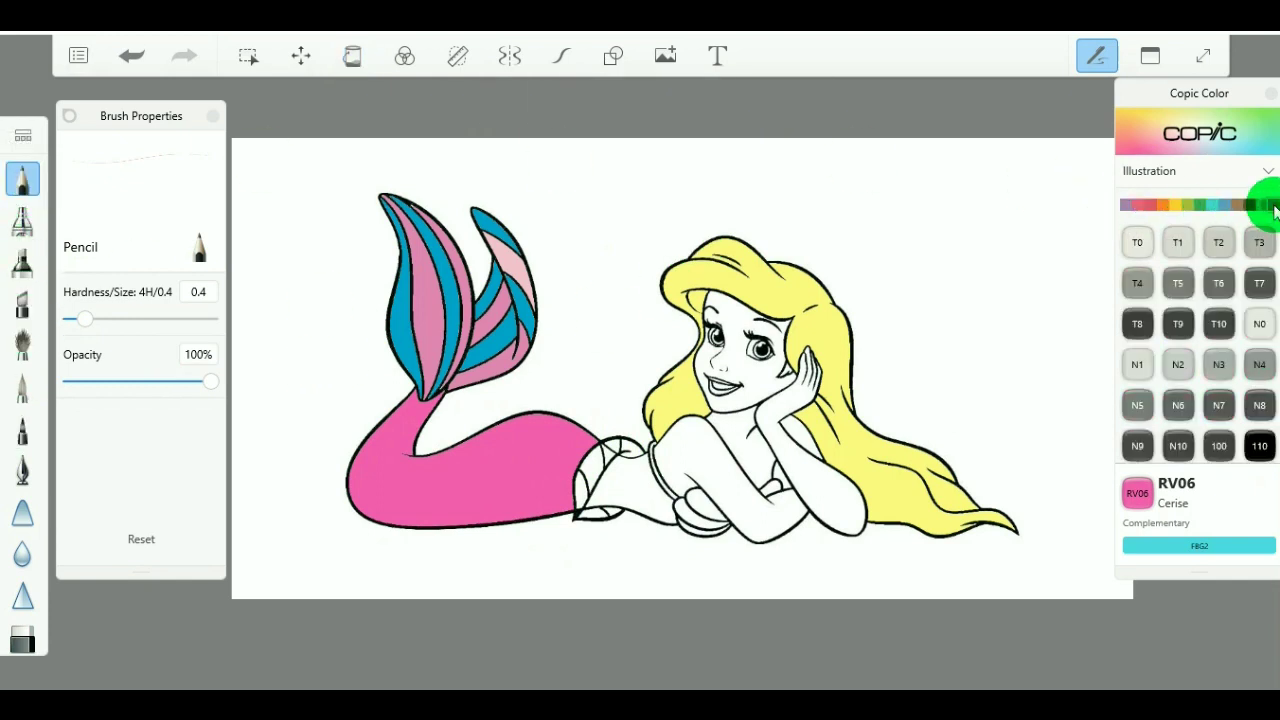
{"action": "left_click", "coordinate": [1260, 446]}
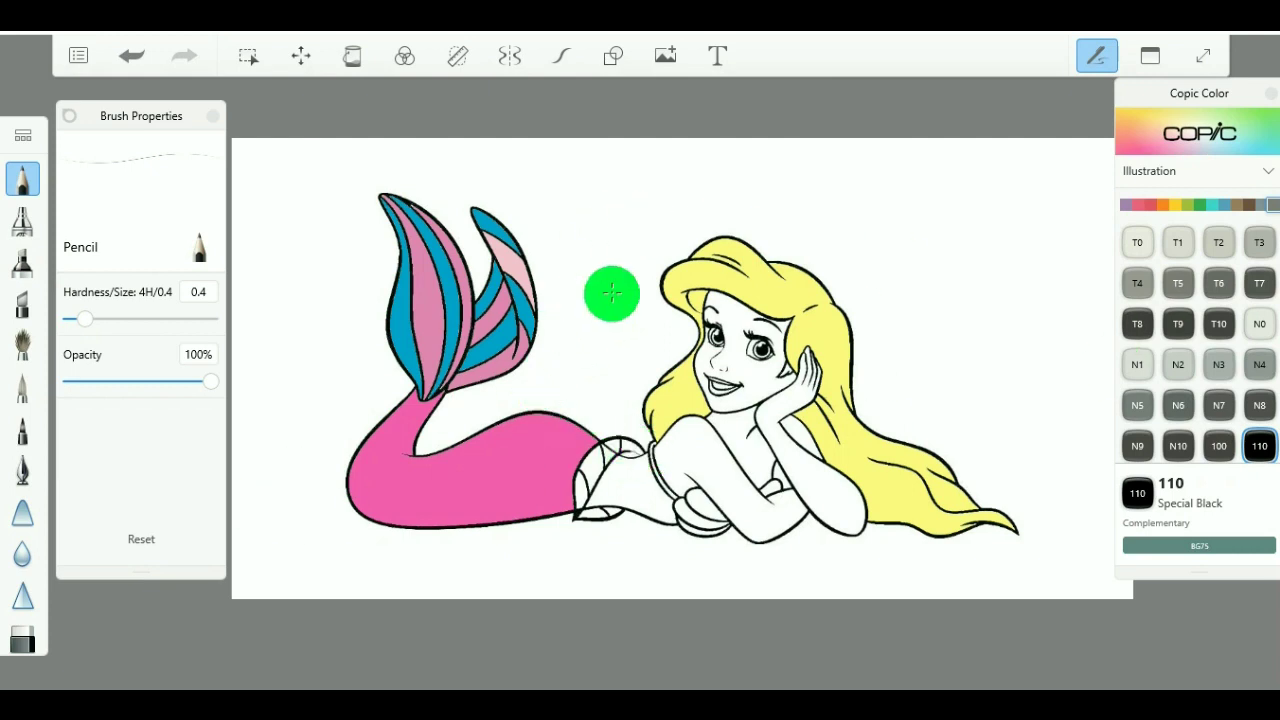
{"action": "left_click", "coordinate": [22, 387]}
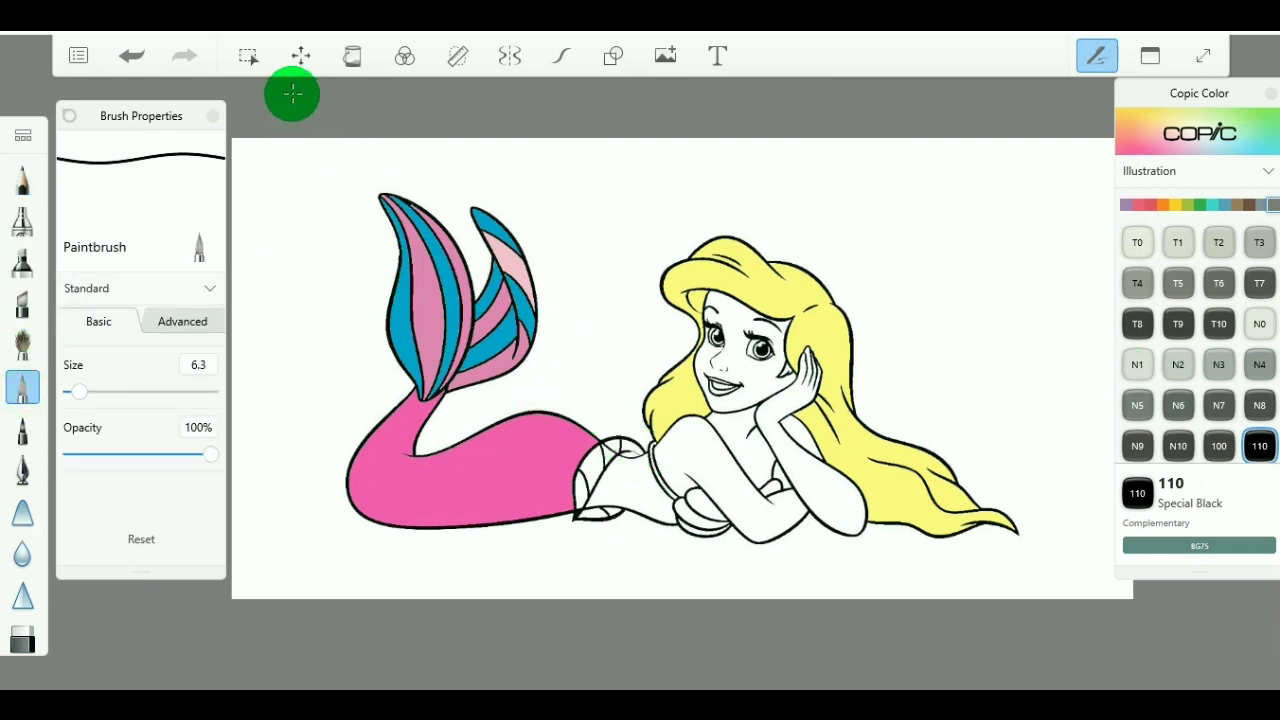
{"action": "left_click", "coordinate": [354, 57]}
{"action": "left_click", "coordinate": [484, 100]}
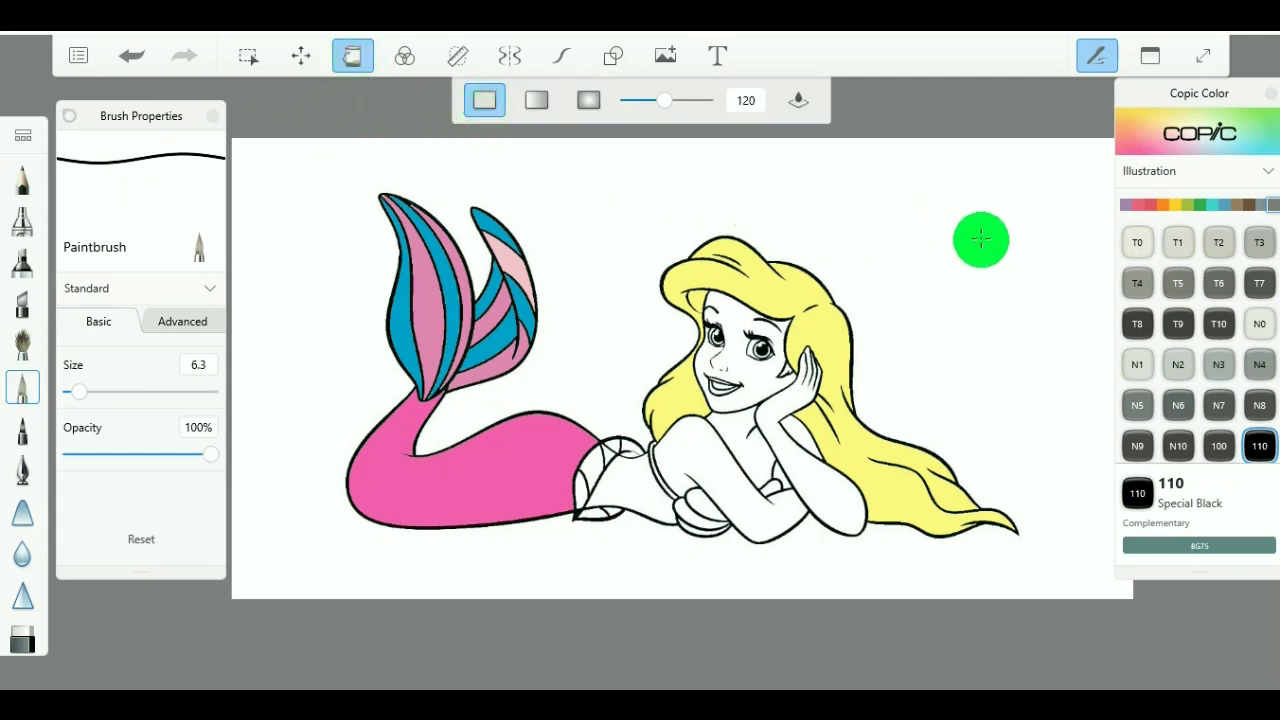
Fill all sections of the waistband at the top of the tail with Copic BG23 Coral Sea.
{"action": "left_click", "coordinate": [1212, 207]}
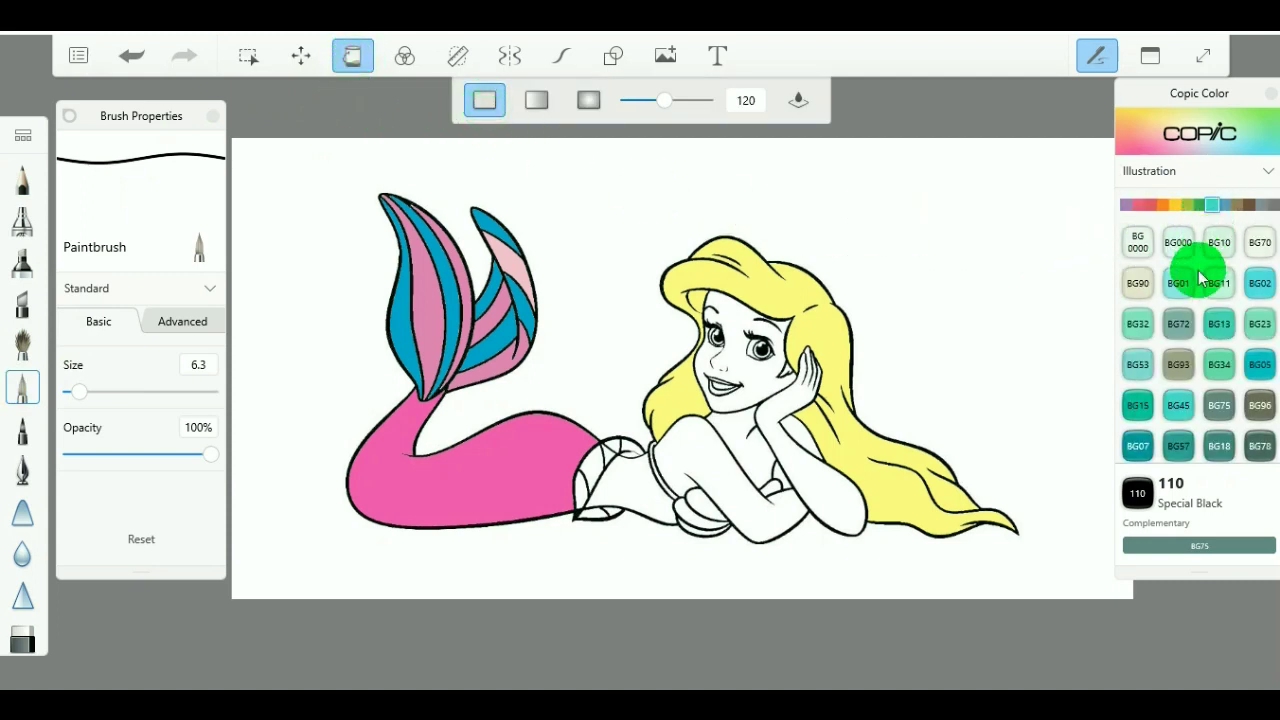
{"action": "left_click", "coordinate": [1258, 323]}
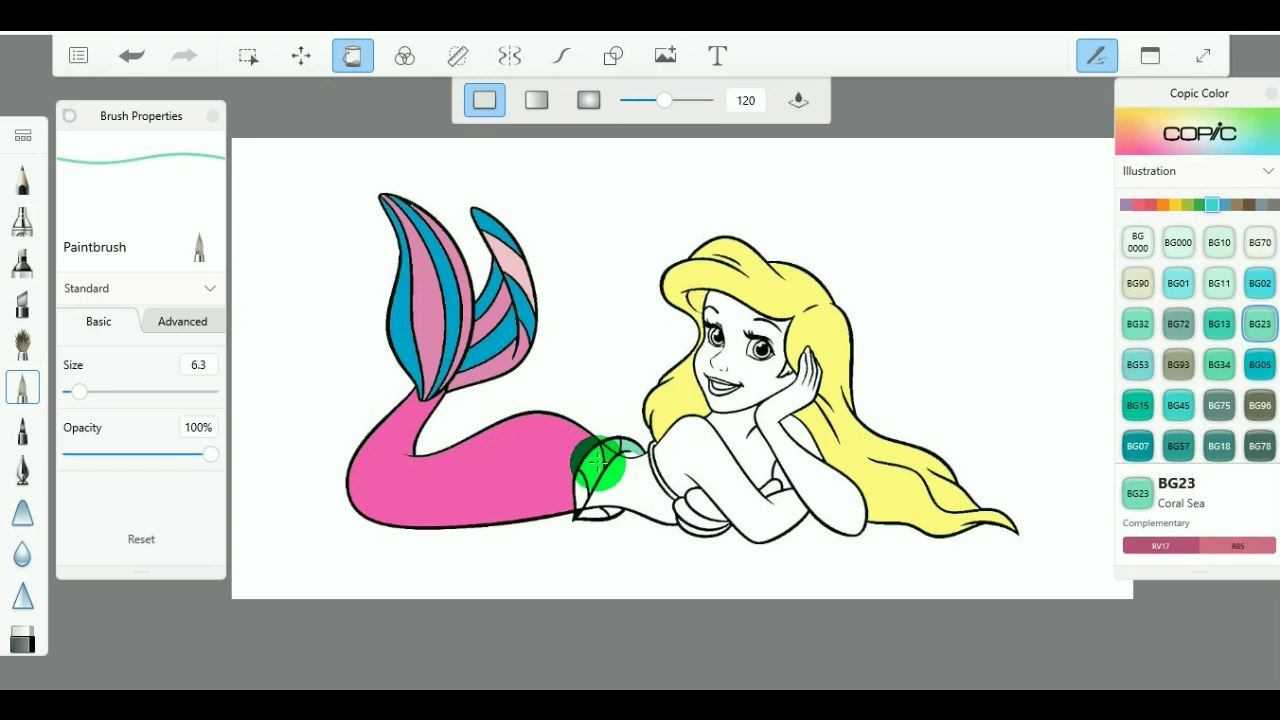
{"action": "mouse_move", "coordinate": [598, 465]}
{"action": "left_mouse_down"}
{"action": "mouse_move", "coordinate": [583, 488]}
{"action": "mouse_move", "coordinate": [592, 512]}
{"action": "left_mouse_up"}
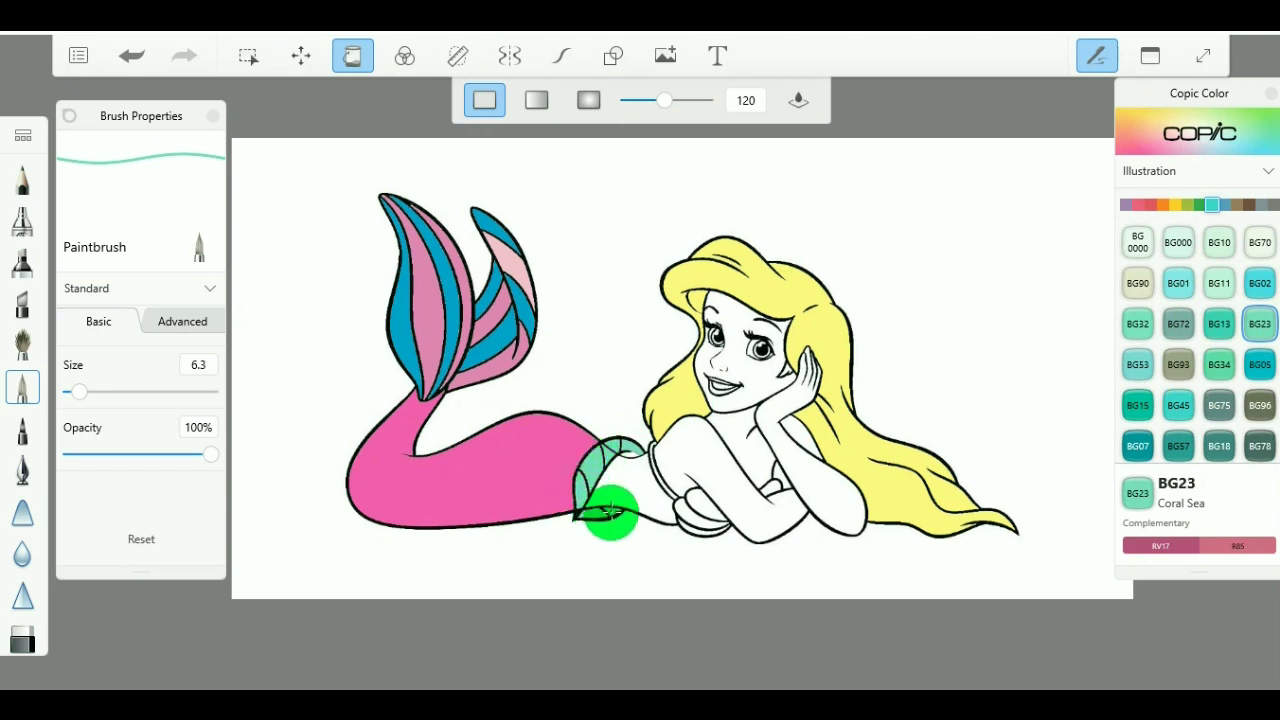
{"action": "left_click_drag", "start_coordinate": [612, 512], "coordinate": [632, 478]}
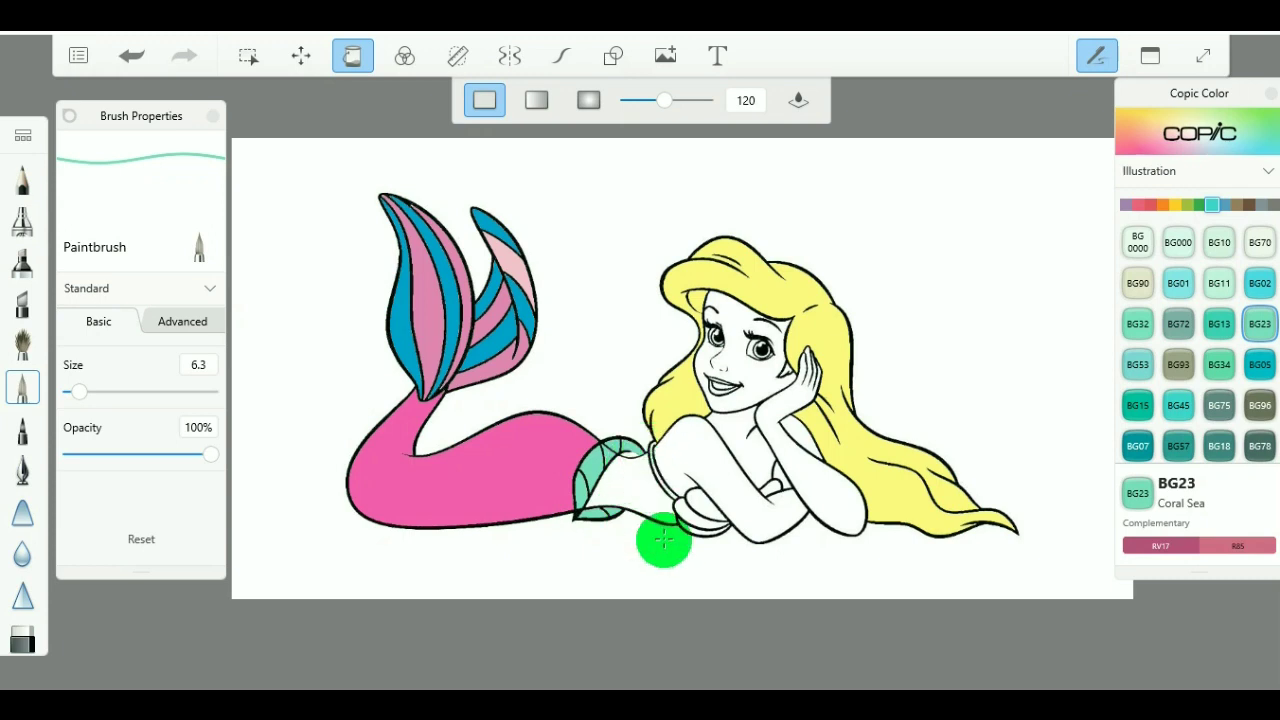
Fill the mermaid's midriff between the waistband and the top with Copic YR14 Caramel.
{"action": "left_click", "coordinate": [1165, 206]}
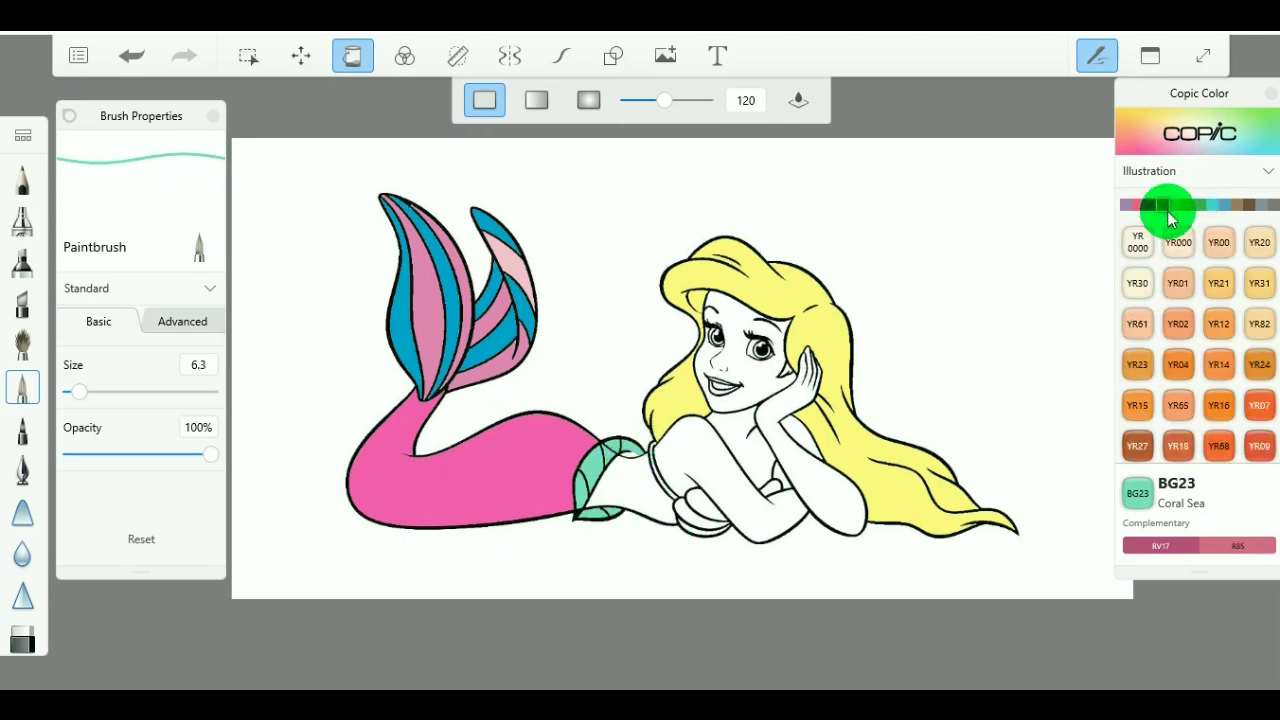
{"action": "left_click", "coordinate": [1220, 365]}
{"action": "mouse_move", "coordinate": [634, 503]}
{"action": "left_mouse_down"}
{"action": "mouse_move", "coordinate": [697, 498]}
{"action": "mouse_move", "coordinate": [650, 488]}
{"action": "mouse_move", "coordinate": [648, 452]}
{"action": "left_mouse_up"}
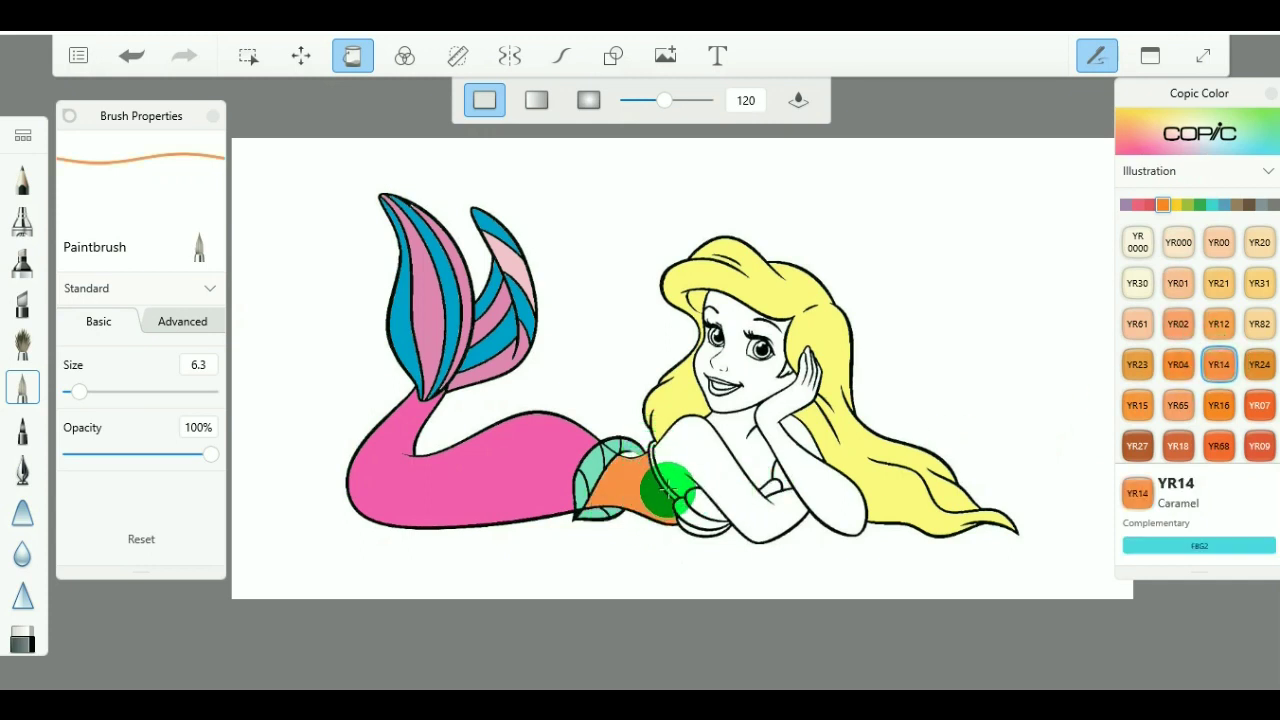
Fill the strap of the mermaid's top with Copic RV06 Cerise and the shell cup with G19 Bright Parrot Green.
{"action": "left_click_drag", "start_coordinate": [1198, 215], "coordinate": [1150, 217]}
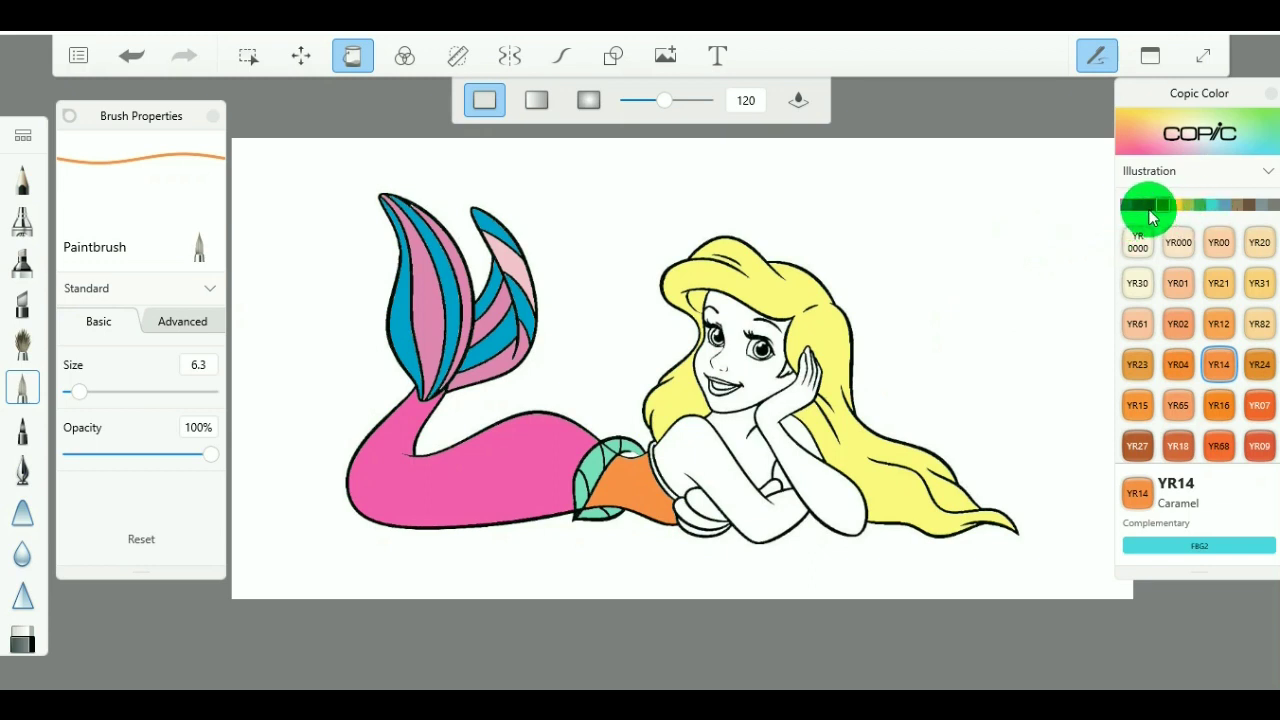
{"action": "left_click", "coordinate": [1142, 210]}
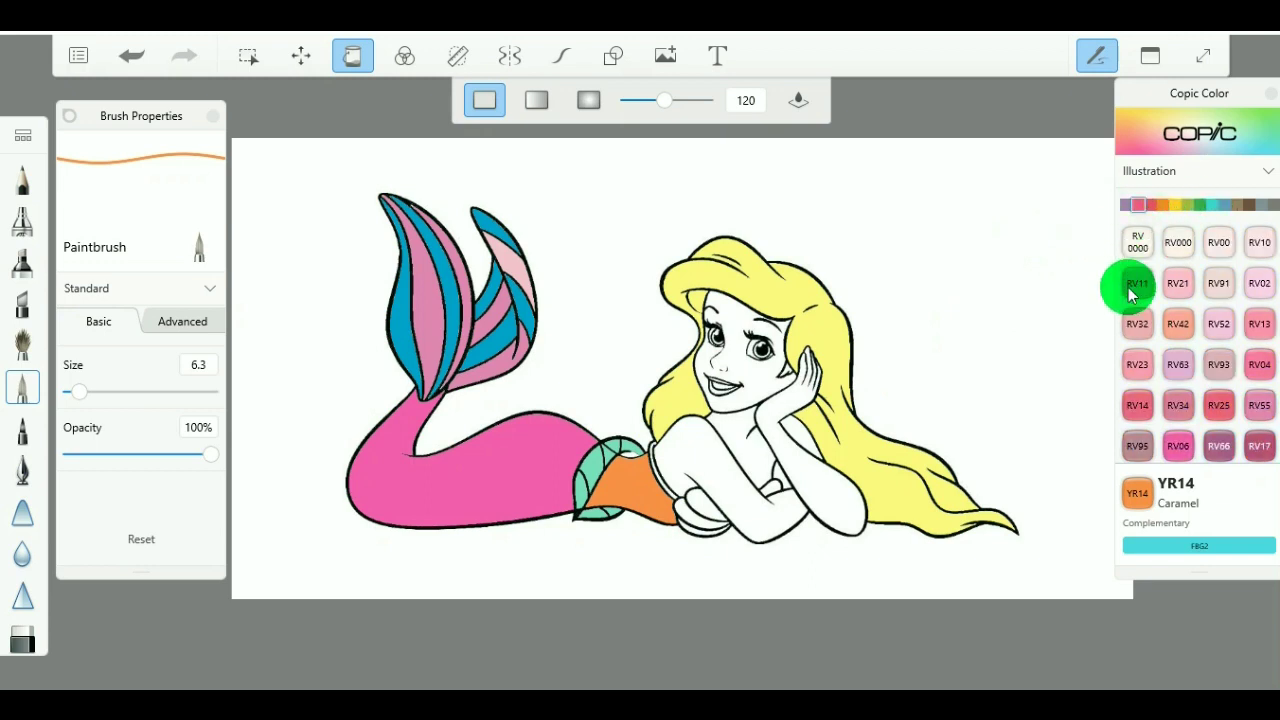
{"action": "left_click", "coordinate": [1179, 445]}
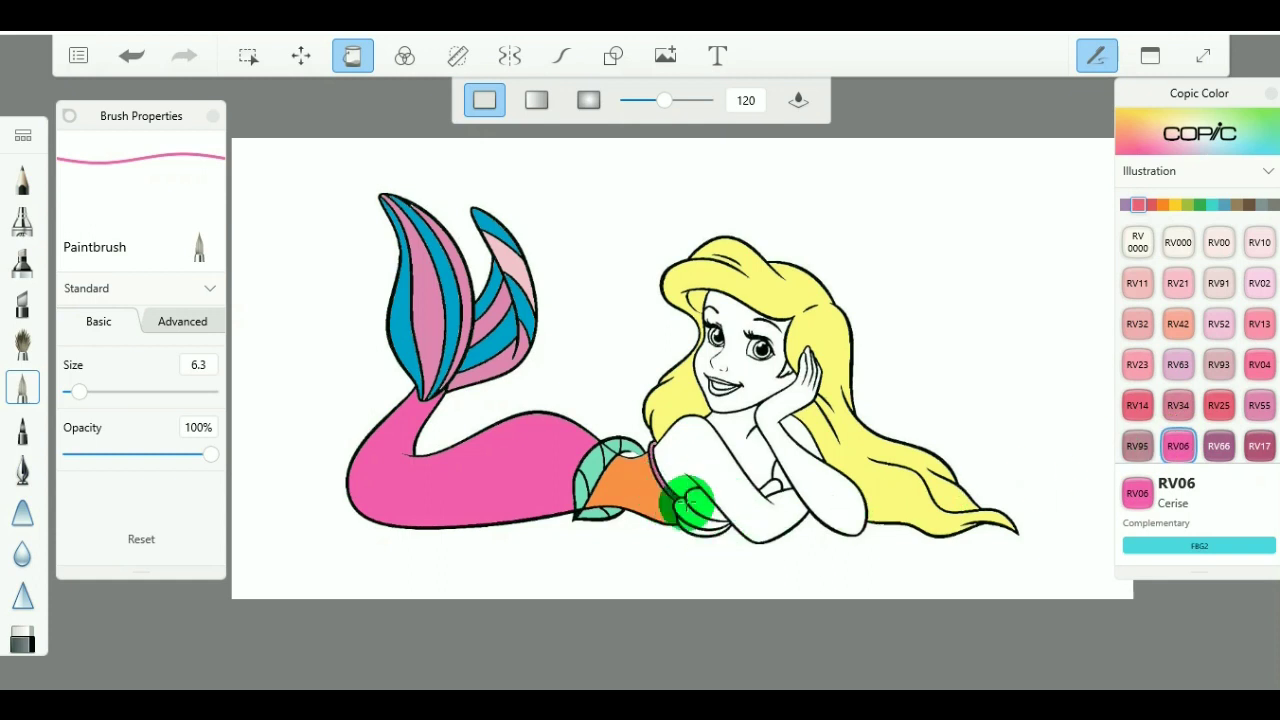
{"action": "left_click", "coordinate": [1198, 206]}
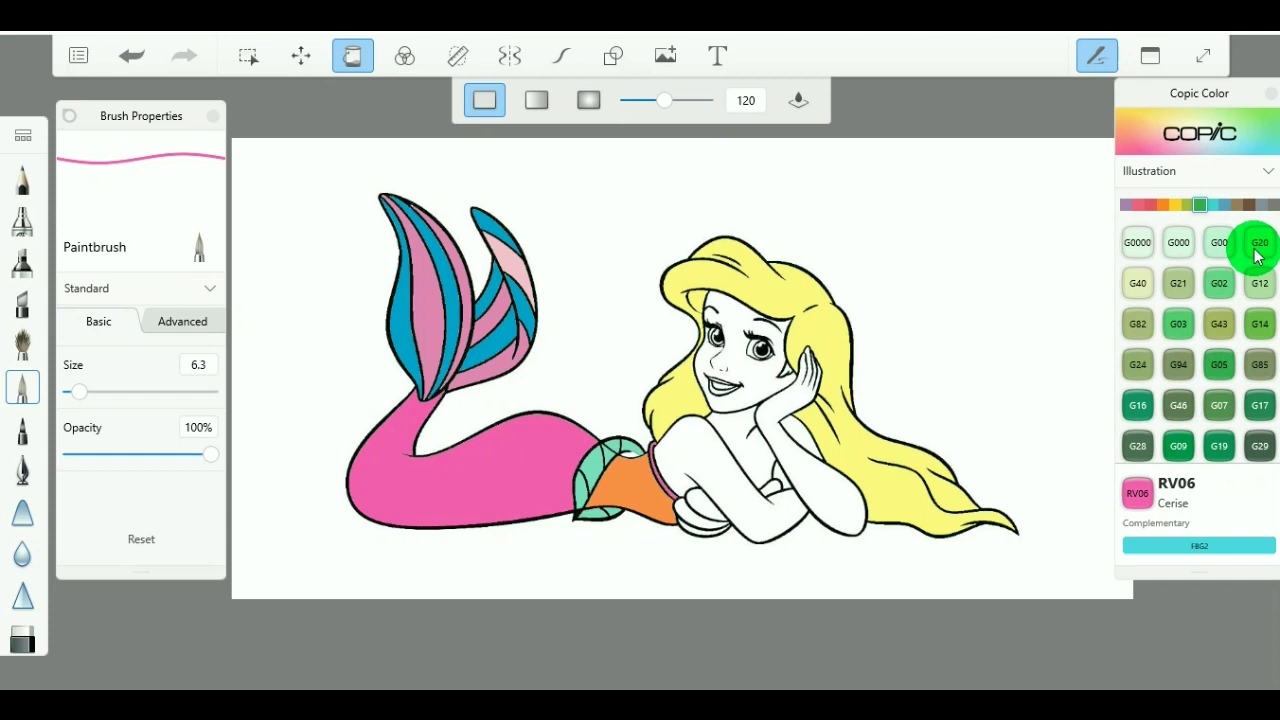
{"action": "left_click", "coordinate": [1218, 446]}
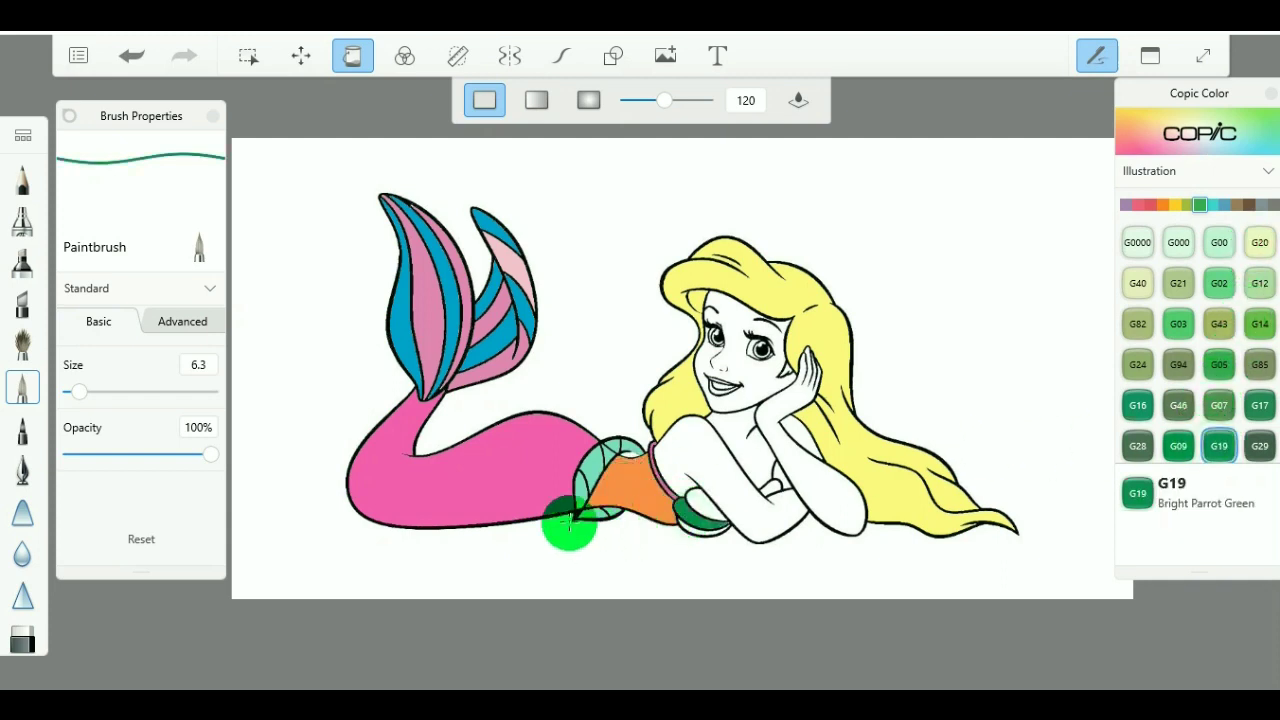
Fill the remaining parts of the green shell cup with Copic Y17 Golden Yellow and the small cup section between the arms with Y38 Honey.
{"action": "left_click", "coordinate": [1177, 206]}
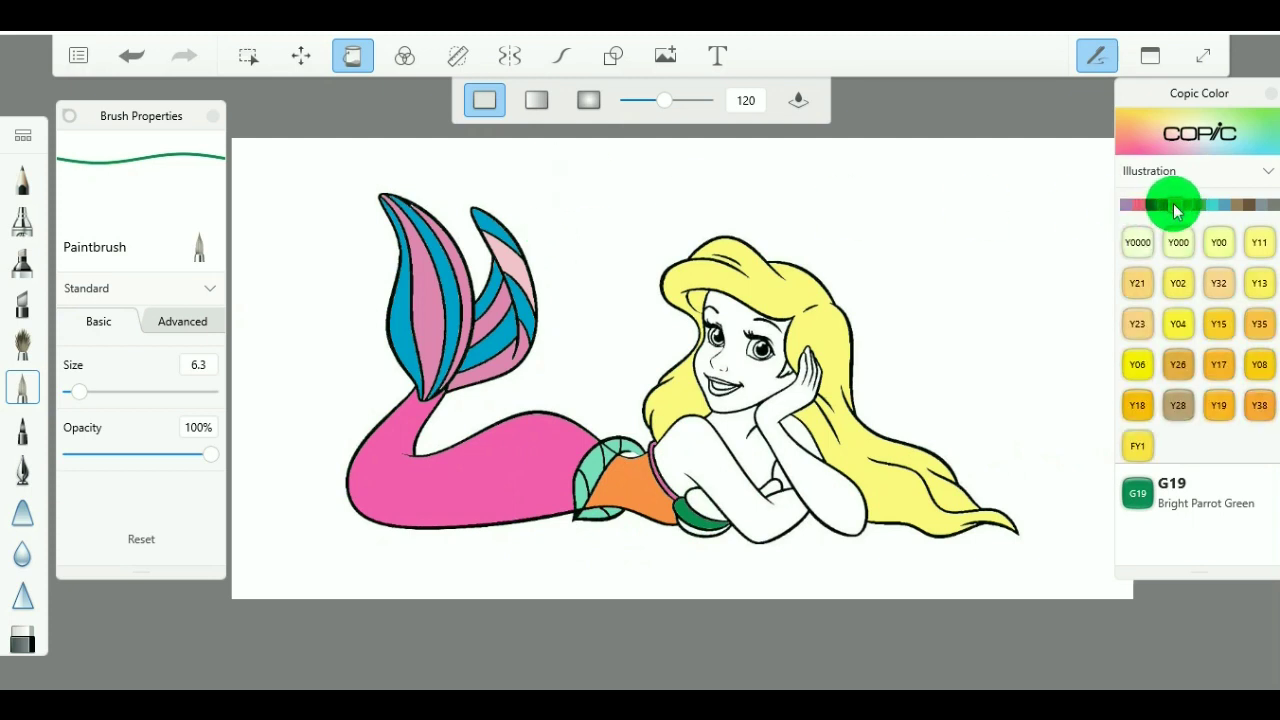
{"action": "left_click", "coordinate": [1219, 366]}
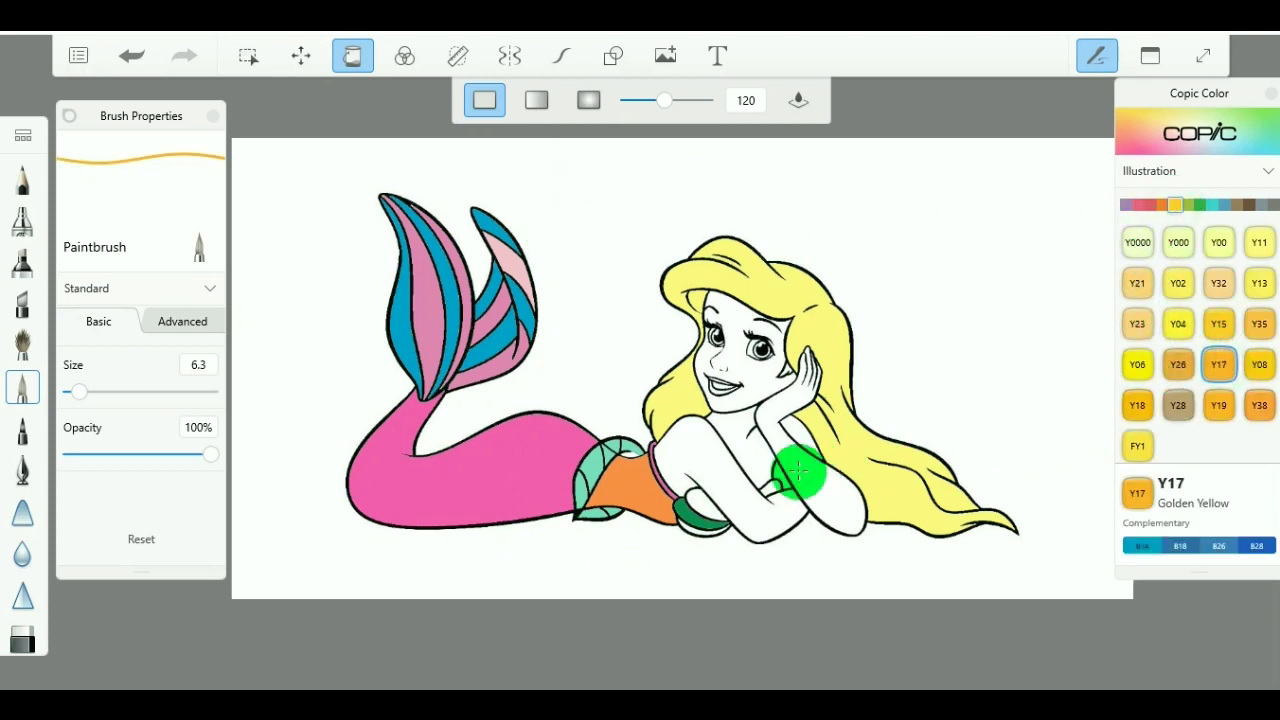
{"action": "left_click", "coordinate": [707, 505]}
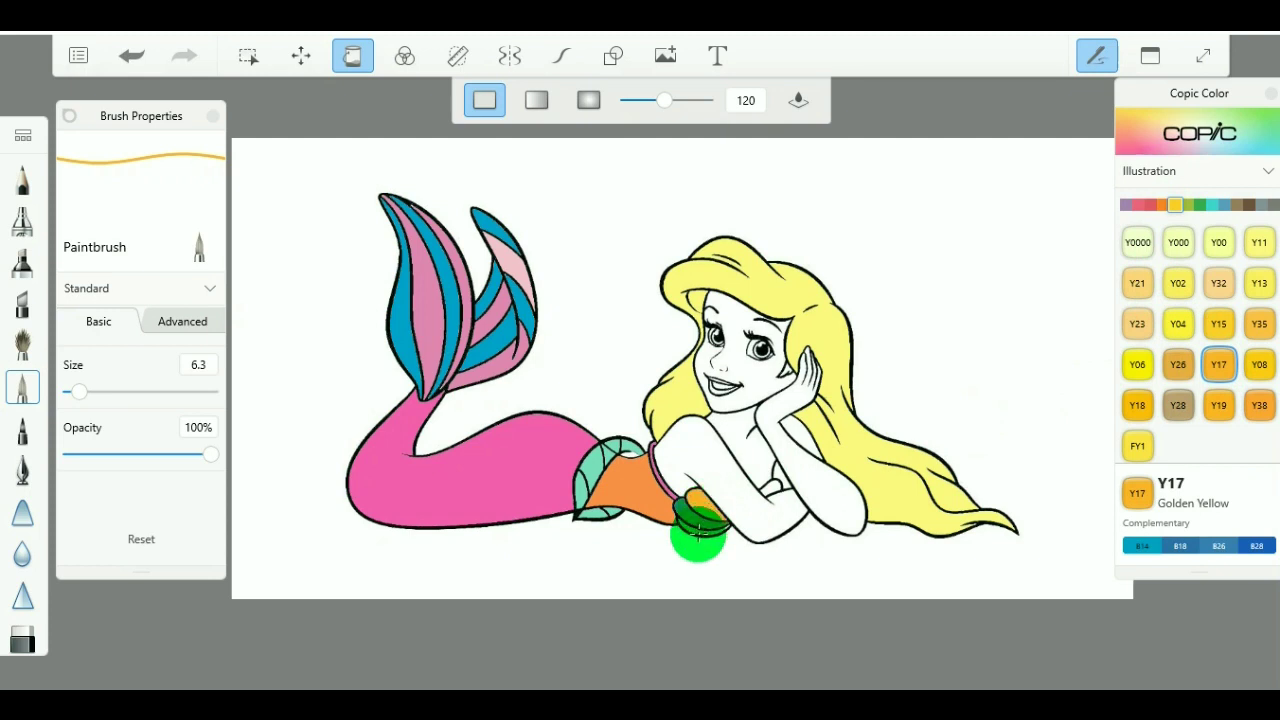
{"action": "left_click", "coordinate": [1258, 406]}
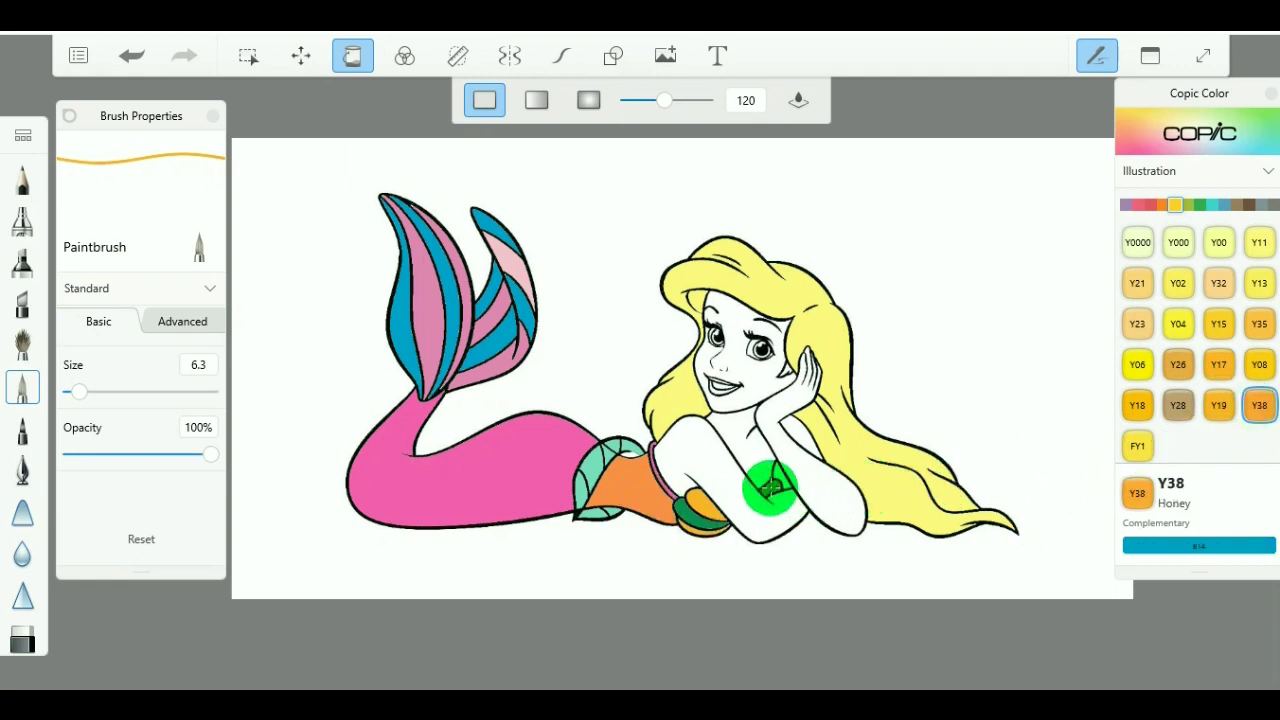
{"action": "left_click", "coordinate": [770, 488]}
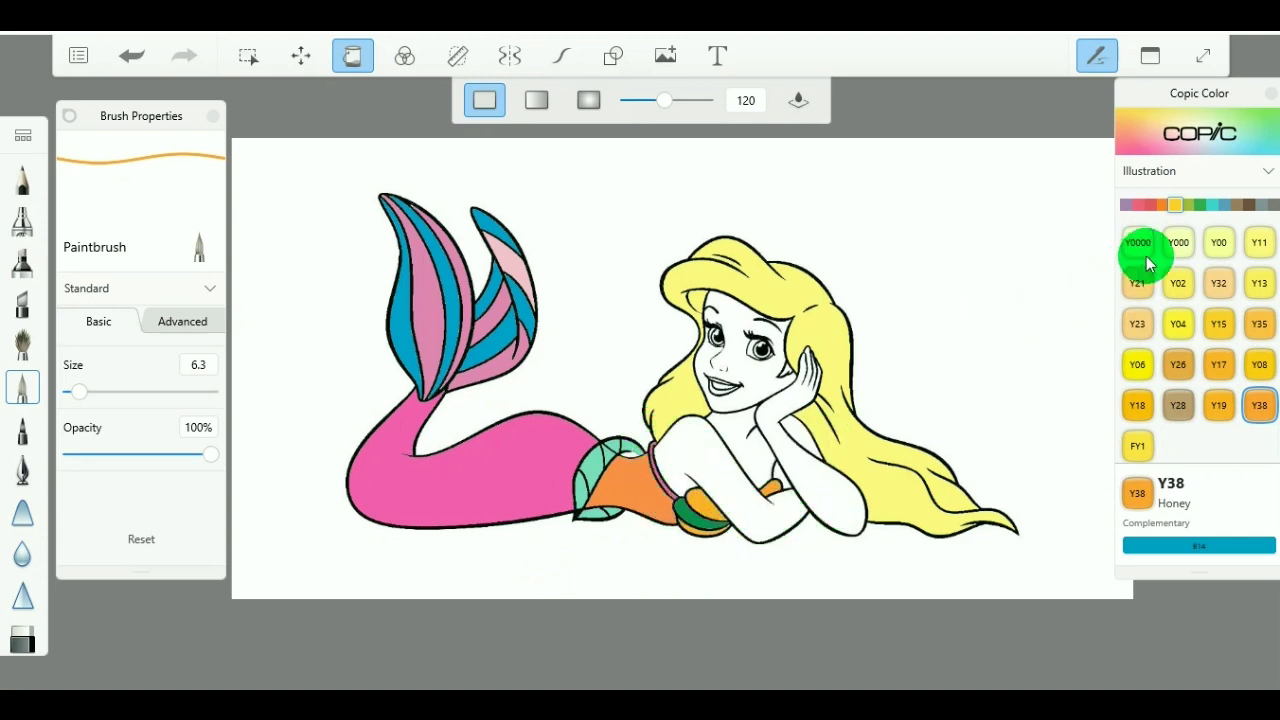
Fill the mermaid's bare skin with pale Copic tones, using RV10 Pale Pink for the arms and choosing RV000 Pale Purple.
{"action": "left_click", "coordinate": [1138, 205]}
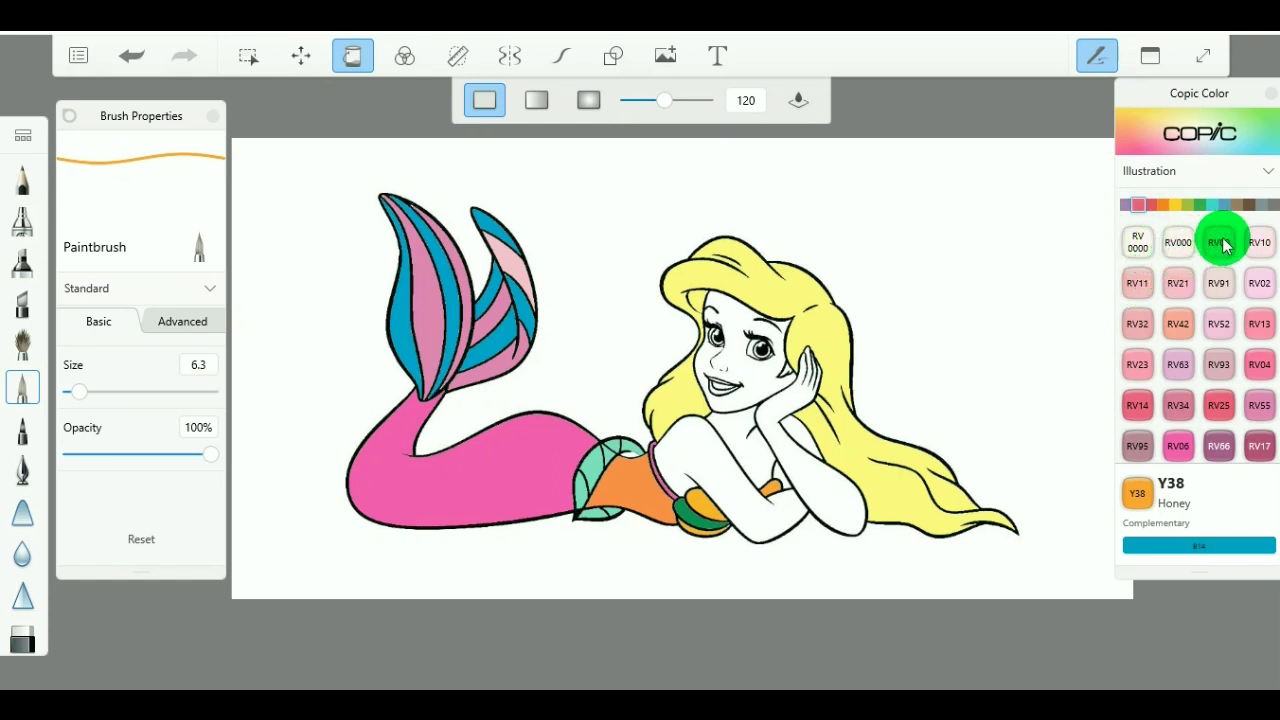
{"action": "left_click", "coordinate": [1258, 241]}
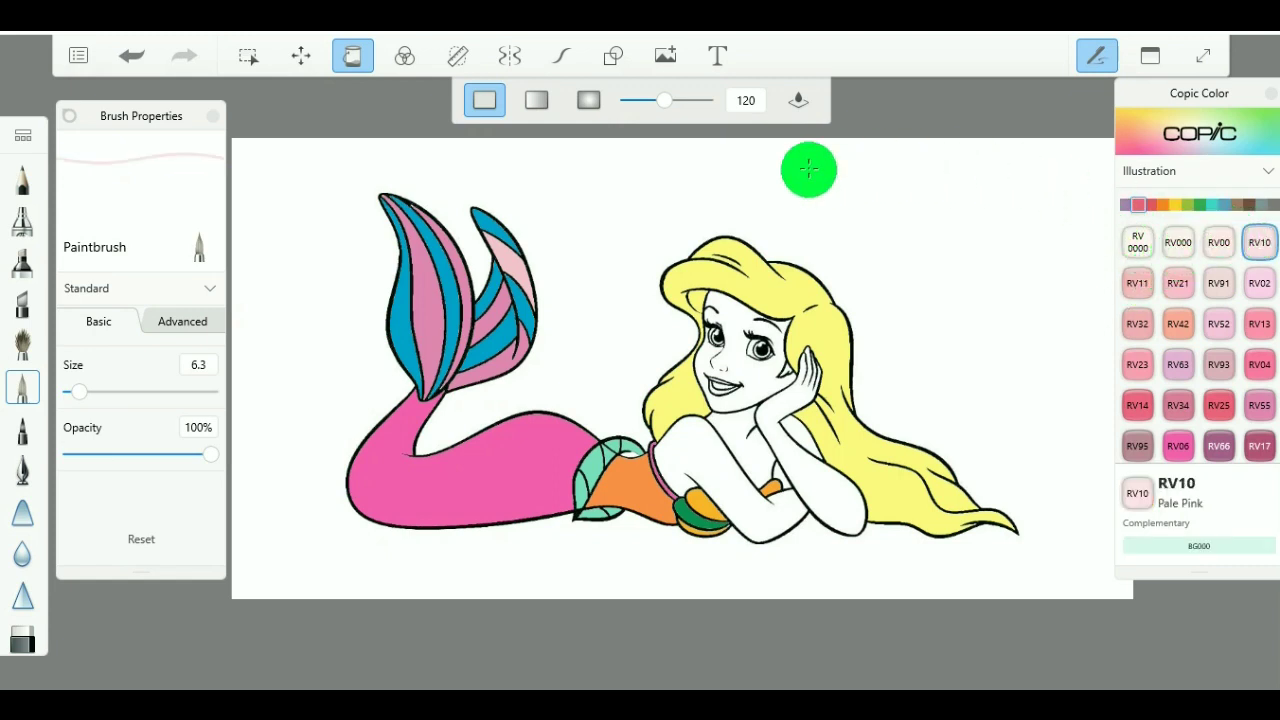
{"action": "left_click", "coordinate": [696, 452]}
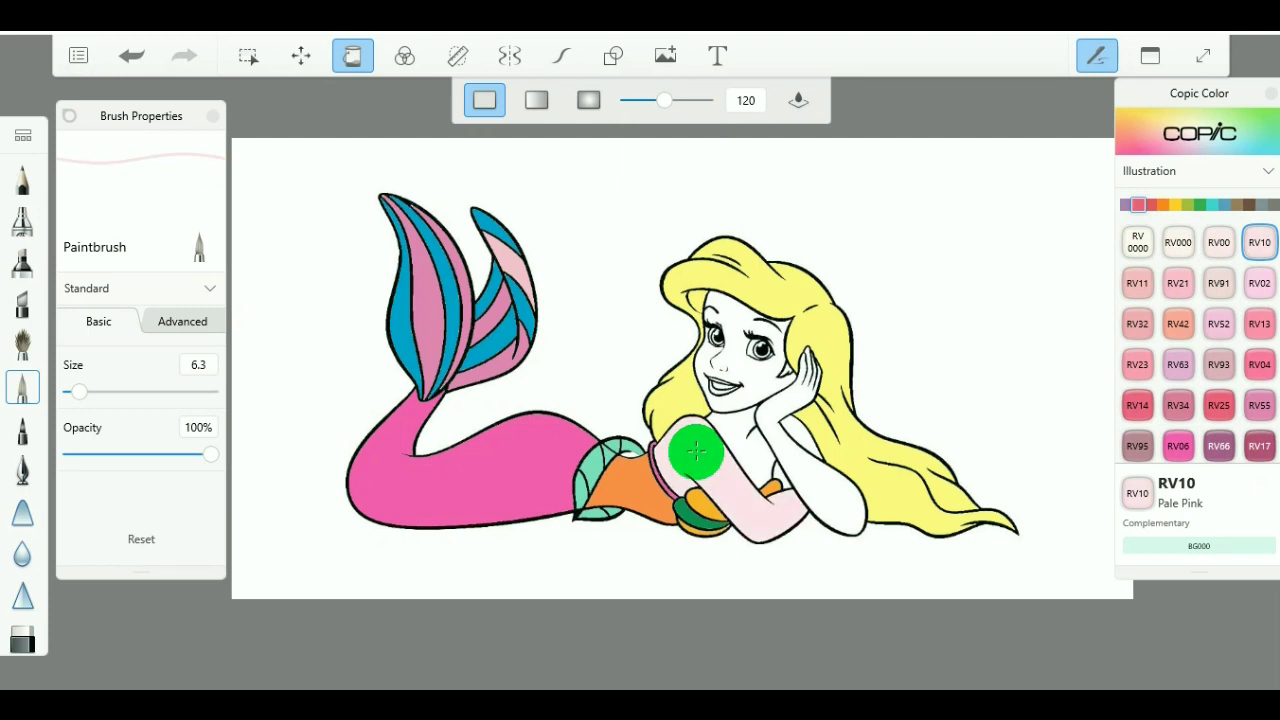
{"action": "left_click", "coordinate": [849, 509]}
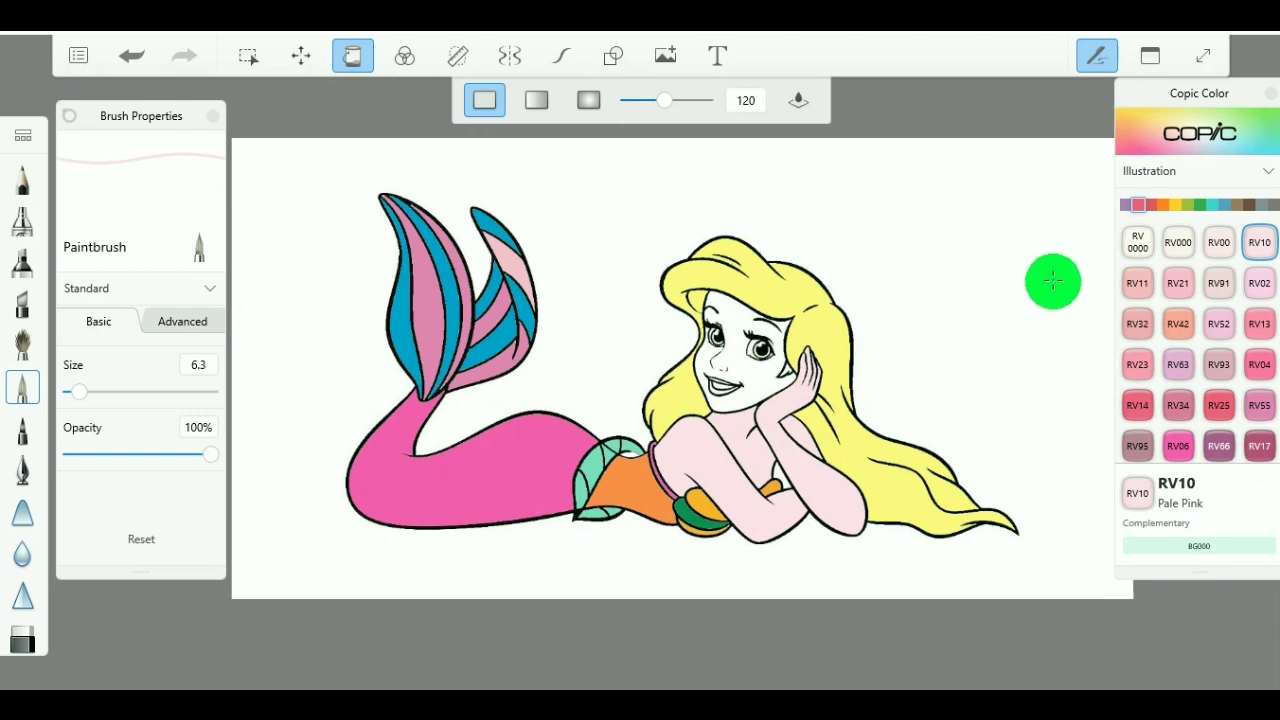
{"action": "left_click", "coordinate": [1178, 242]}
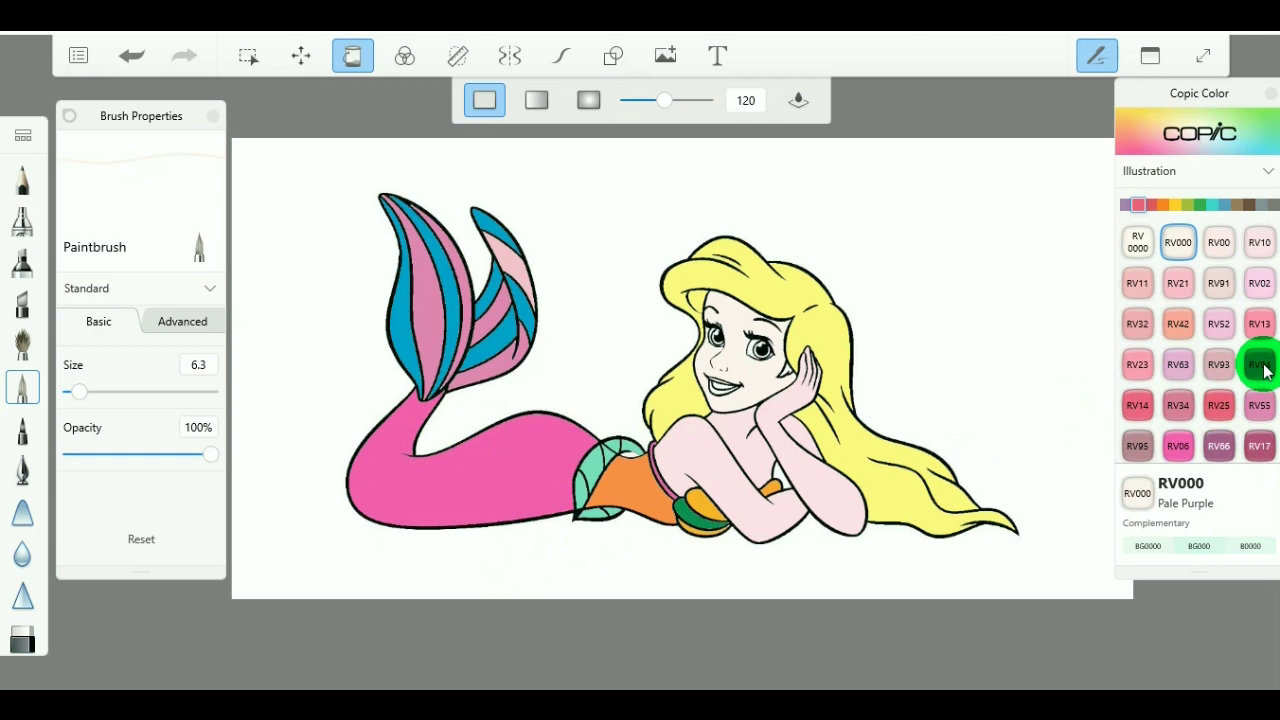
Try Copic blues B01 Mint Blue, B16 Cyanine Blue and B12 Ice Blue on the main body of the tail.
{"action": "left_click", "coordinate": [1224, 206]}
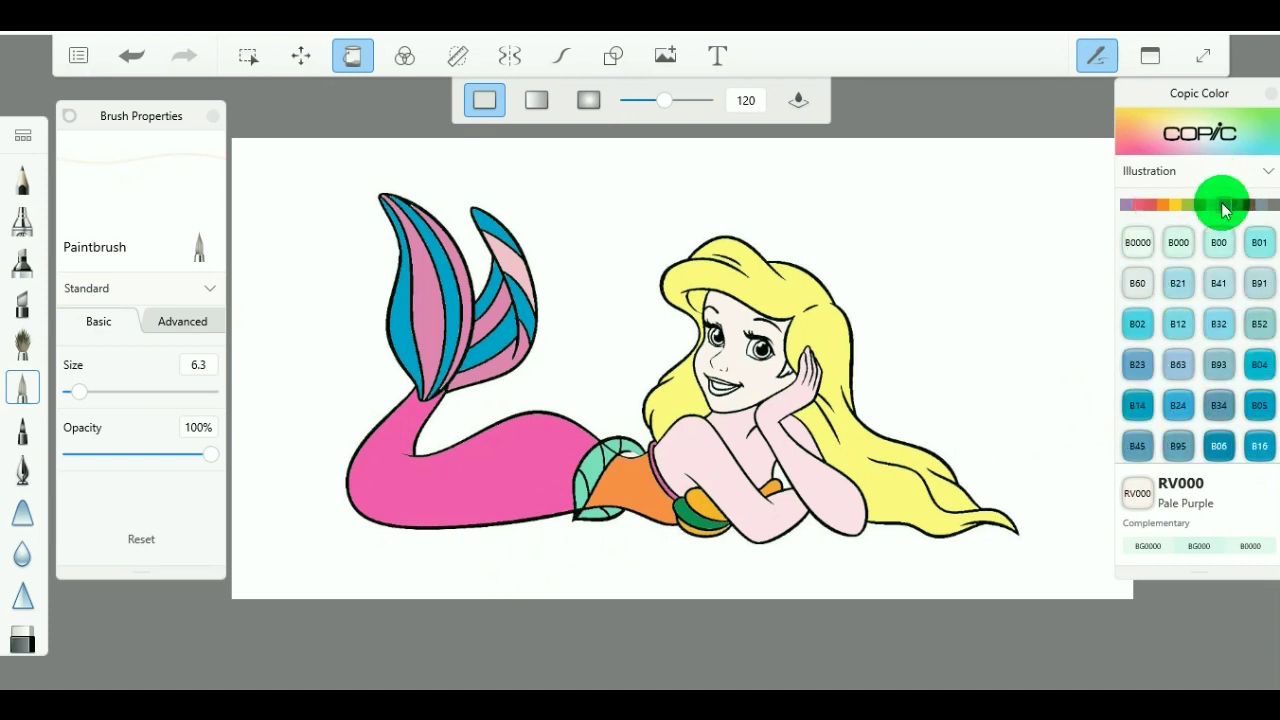
{"action": "left_click", "coordinate": [1260, 244]}
{"action": "left_click", "coordinate": [500, 464]}
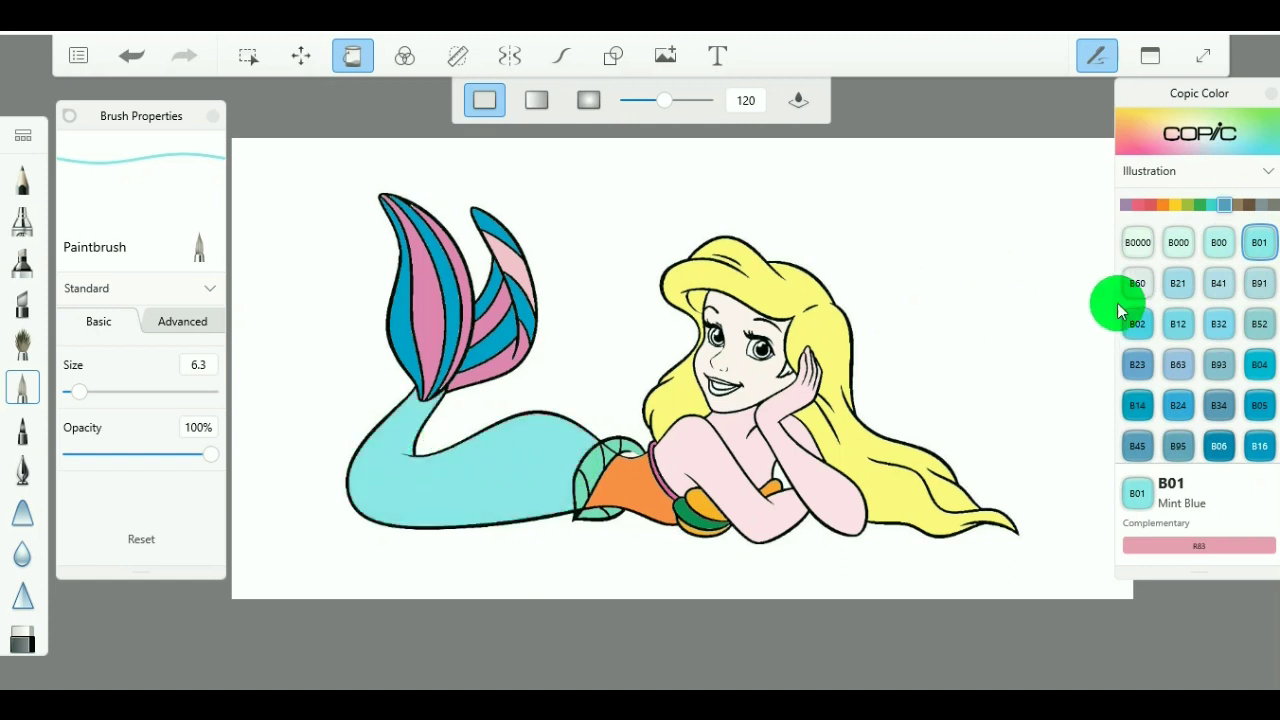
{"action": "left_click", "coordinate": [1259, 446]}
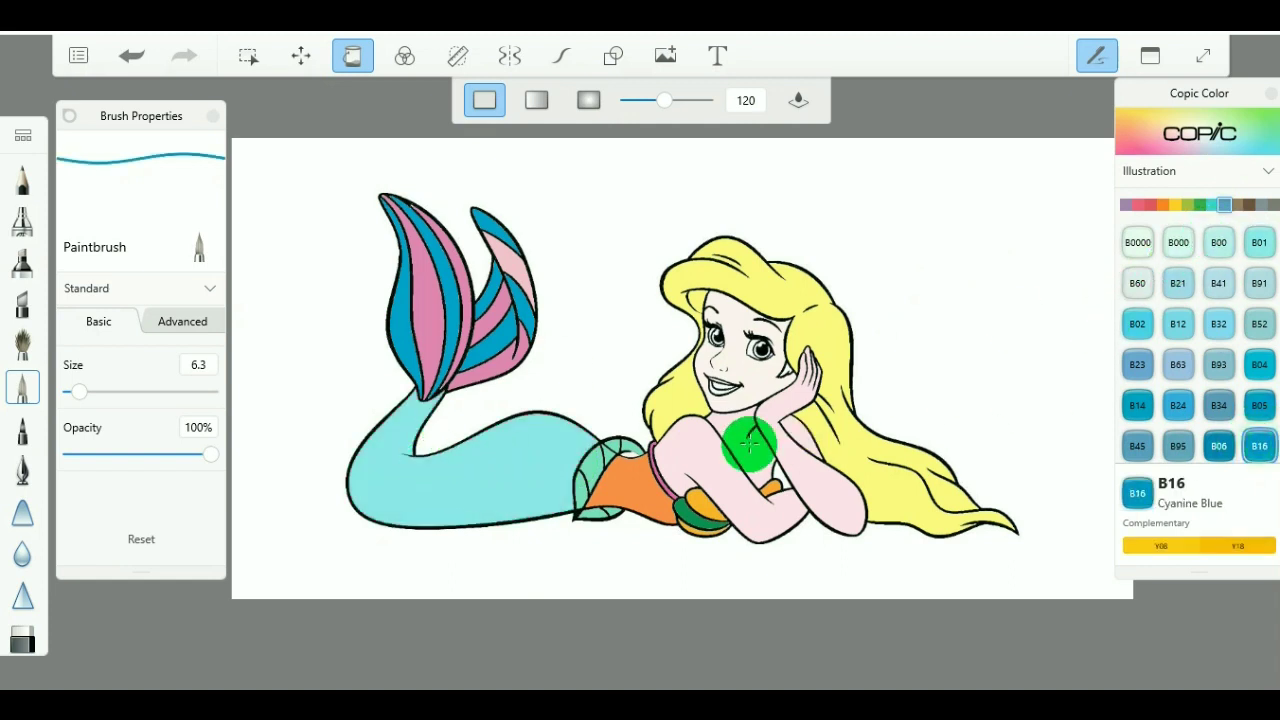
{"action": "left_click", "coordinate": [525, 450]}
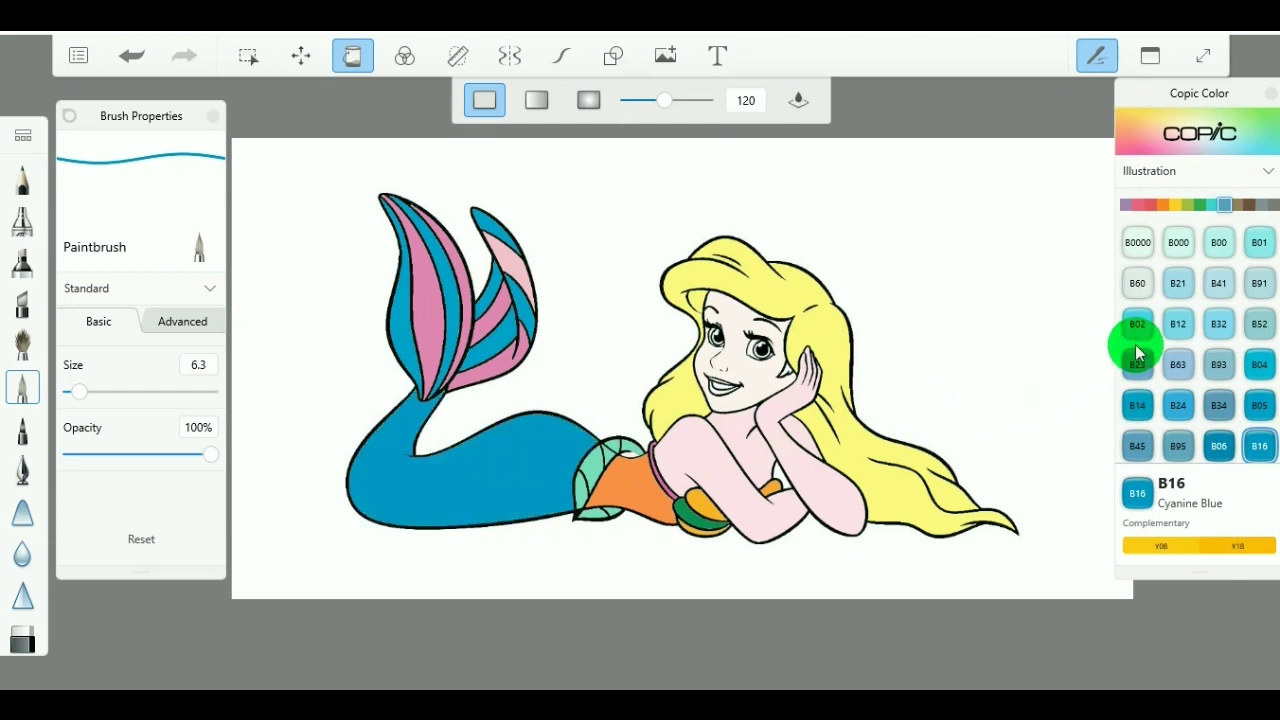
{"action": "left_click", "coordinate": [1178, 323]}
{"action": "left_click", "coordinate": [440, 483]}
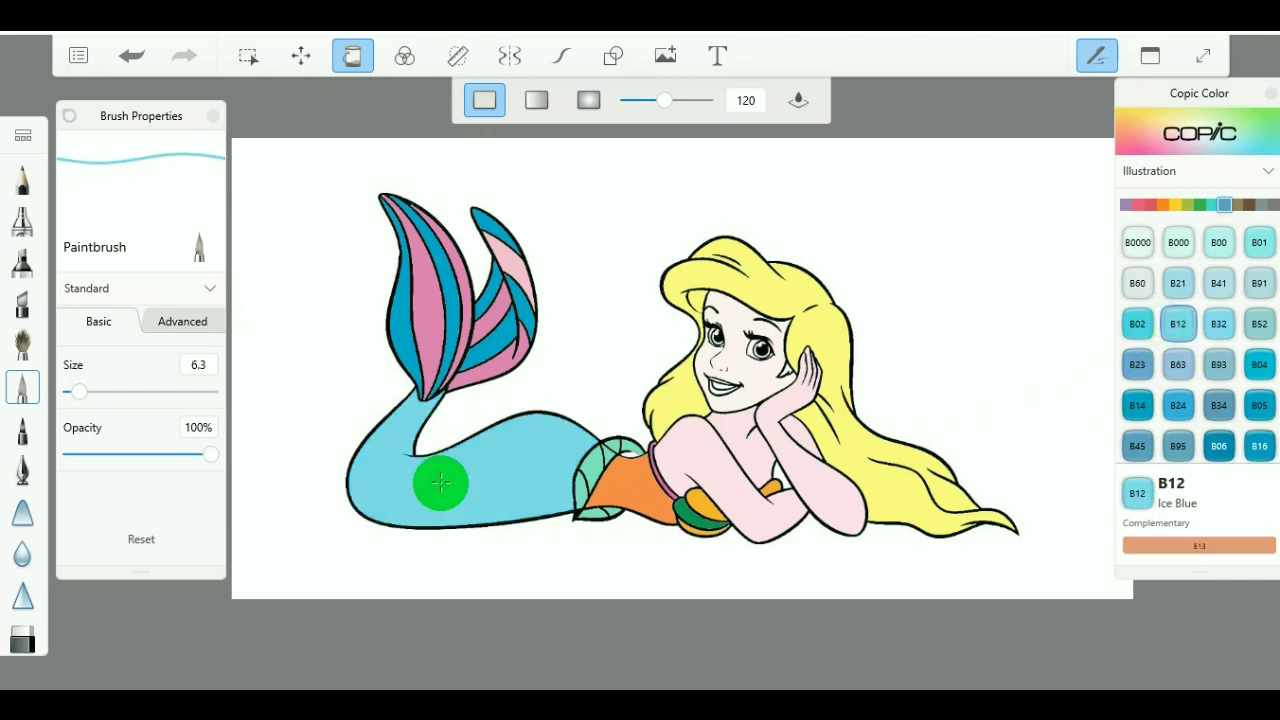
Try Copic Y32 Cashmere and Y06 Yellow on the main body of the tail.
{"action": "left_click", "coordinate": [1177, 205]}
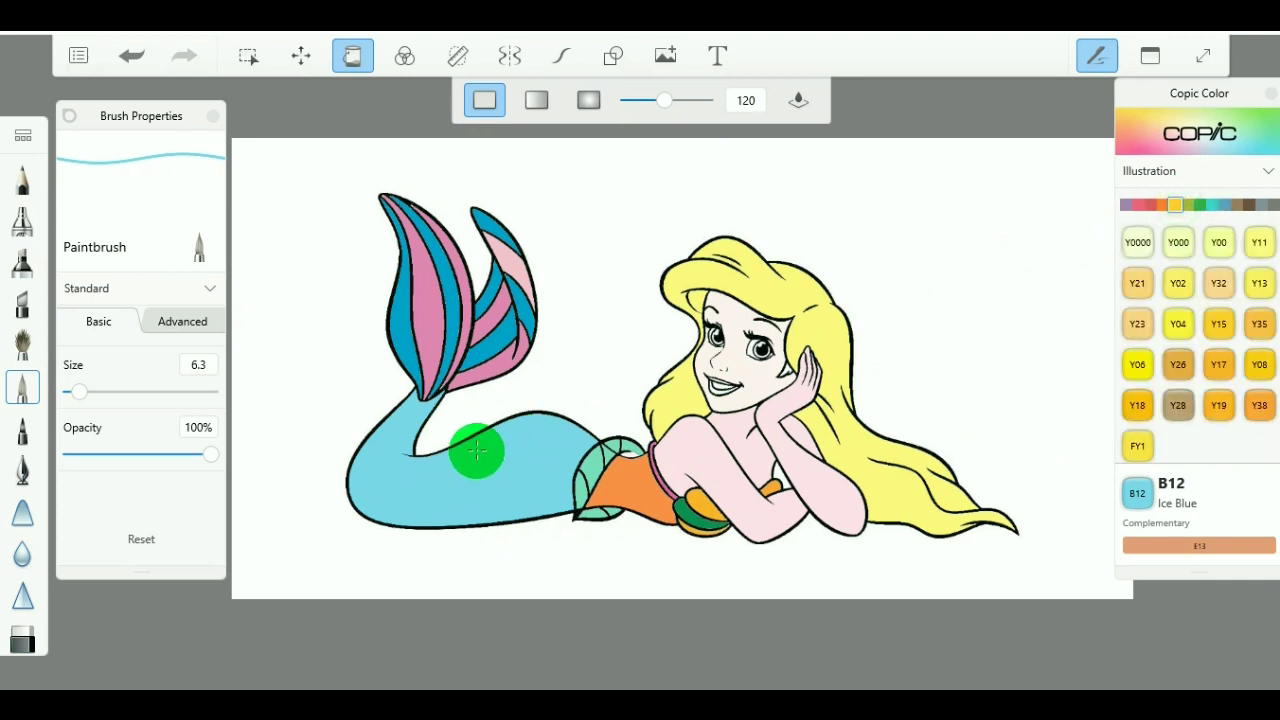
{"action": "left_click", "coordinate": [1218, 283]}
{"action": "left_click", "coordinate": [438, 497]}
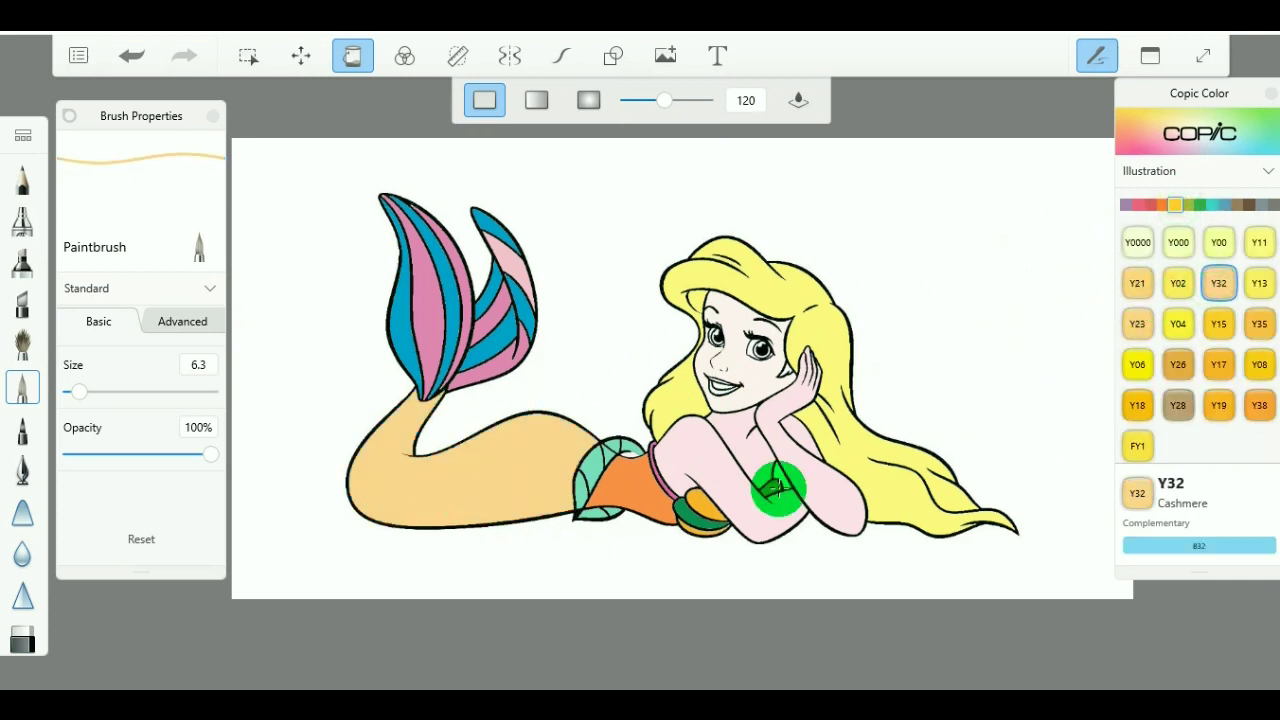
{"action": "left_click", "coordinate": [1178, 285]}
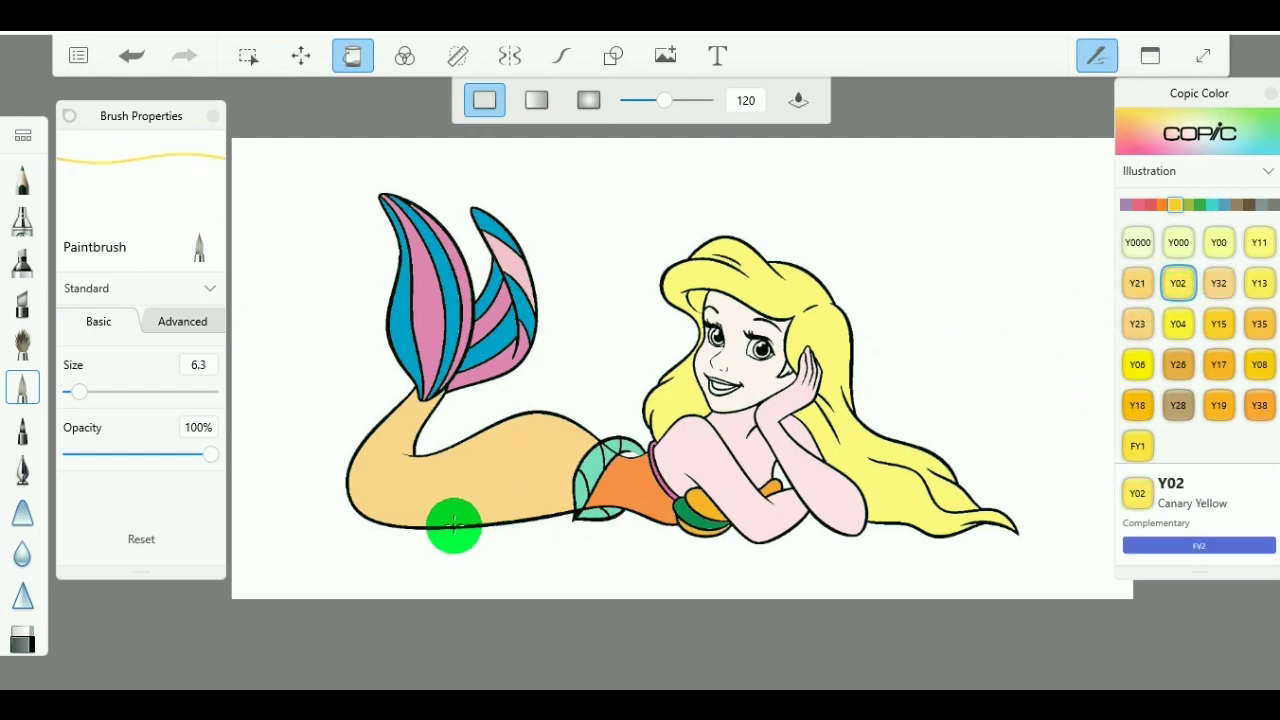
{"action": "left_click", "coordinate": [1141, 365]}
{"action": "left_click", "coordinate": [406, 489]}
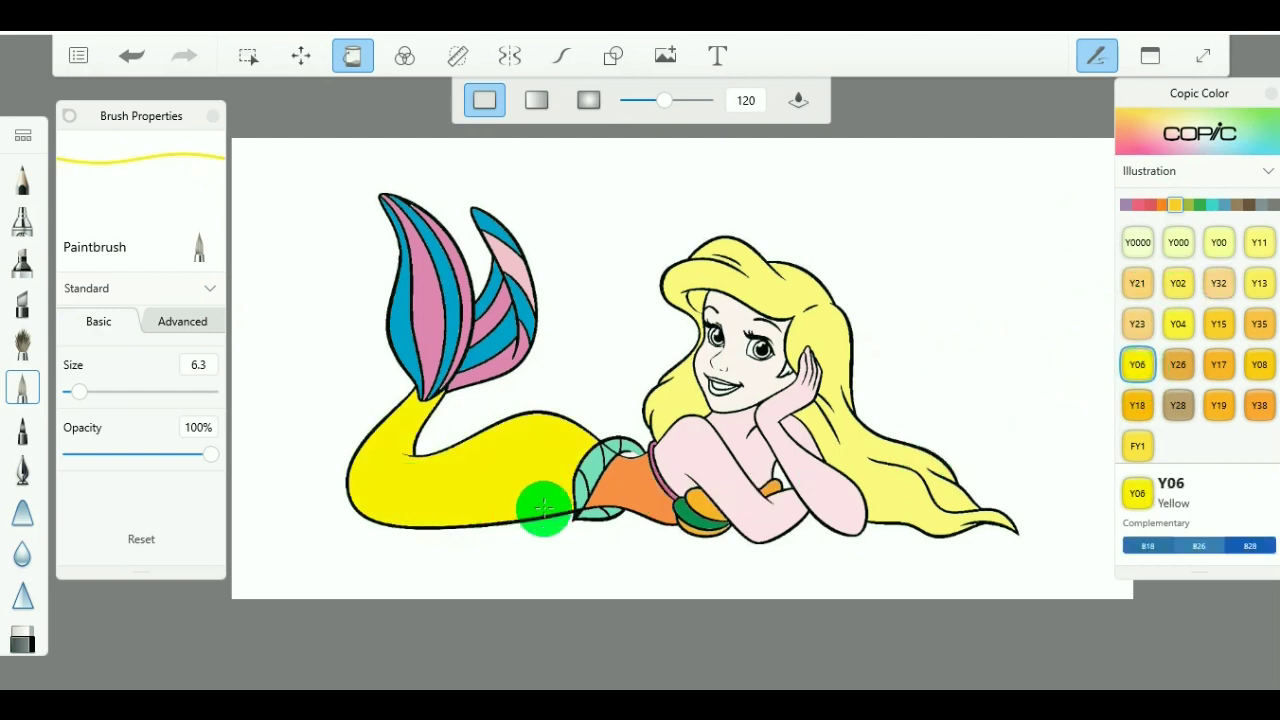
Try Copic FY1 Fluorescent Yellow Orange and Y38 Honey on the main body of the tail.
{"action": "left_click", "coordinate": [1139, 446]}
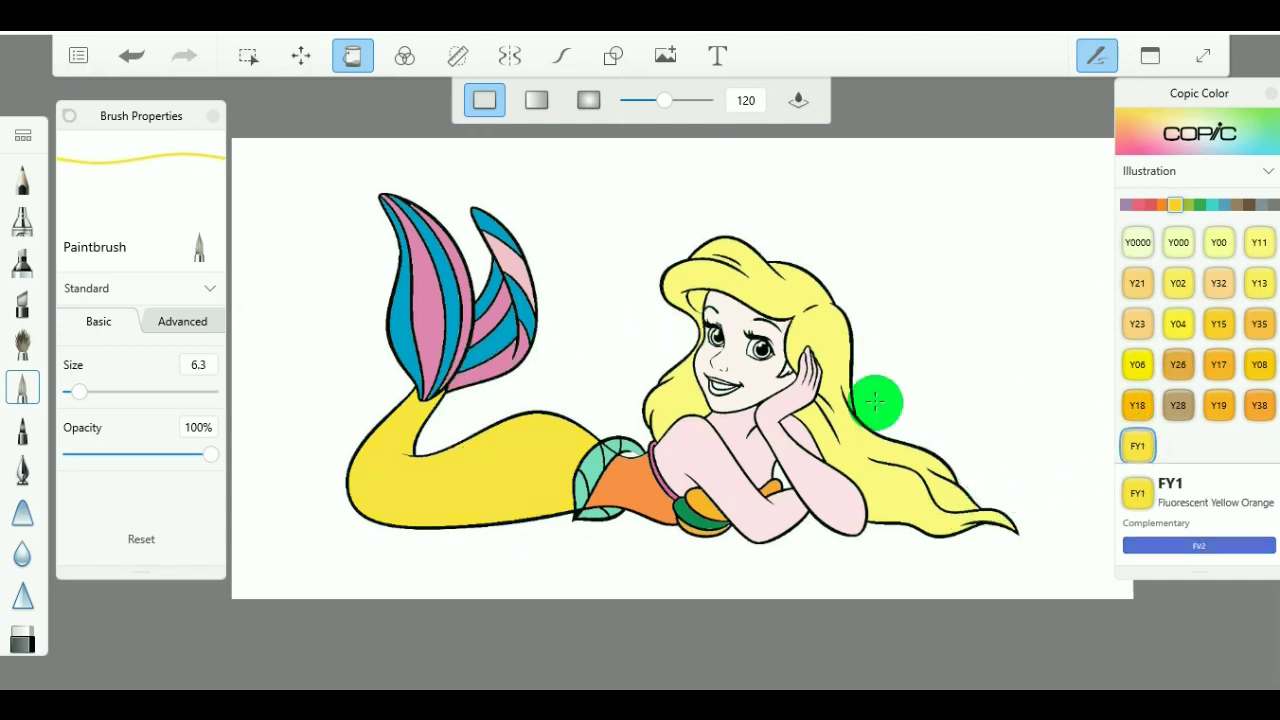
{"action": "left_click", "coordinate": [1225, 280]}
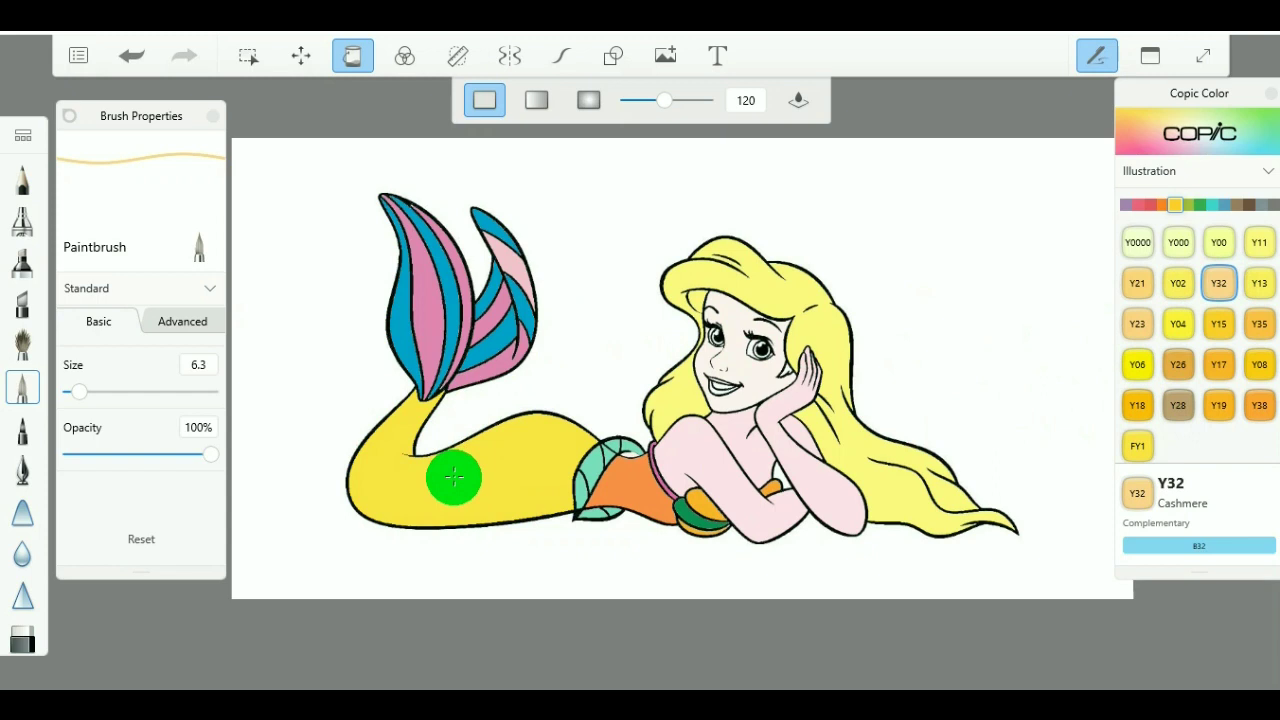
{"action": "left_click", "coordinate": [1258, 405]}
{"action": "left_click", "coordinate": [516, 474]}
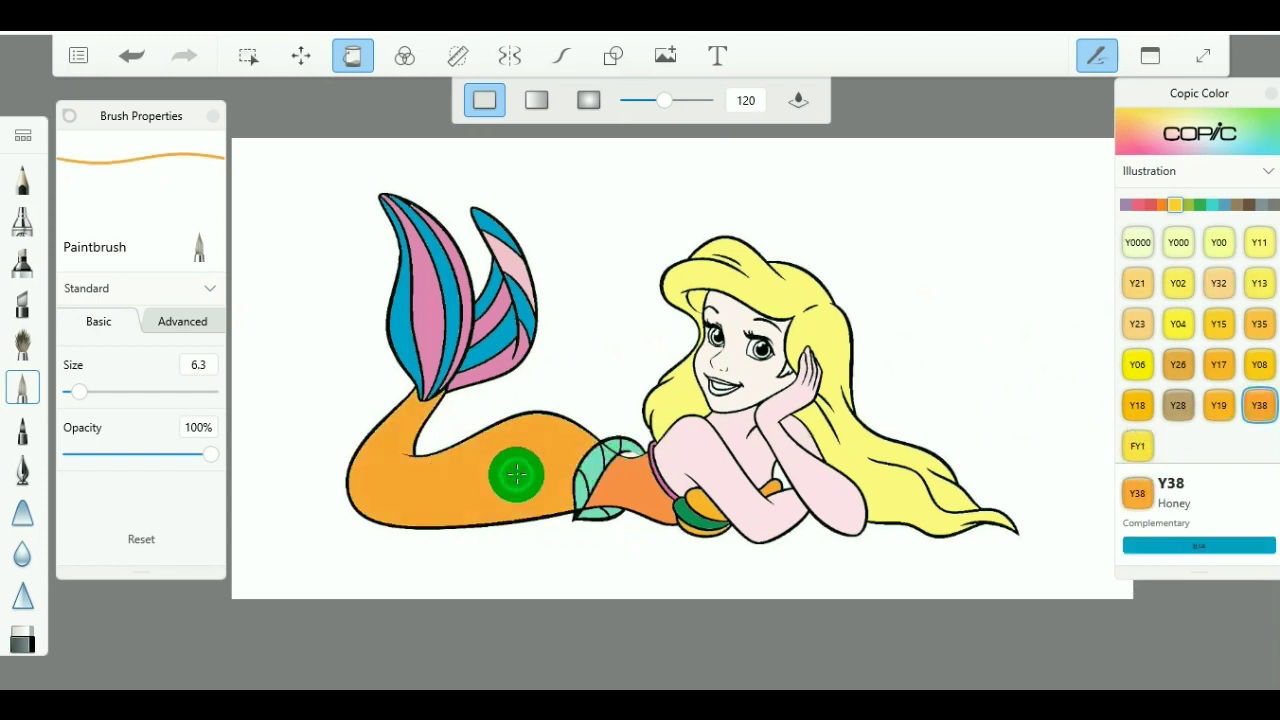
Try Copic oranges YR09 Chinese Orange, YR16 Apricot and YR15 Pumpkin Yellow on the main body of the tail.
{"action": "left_click", "coordinate": [1162, 204]}
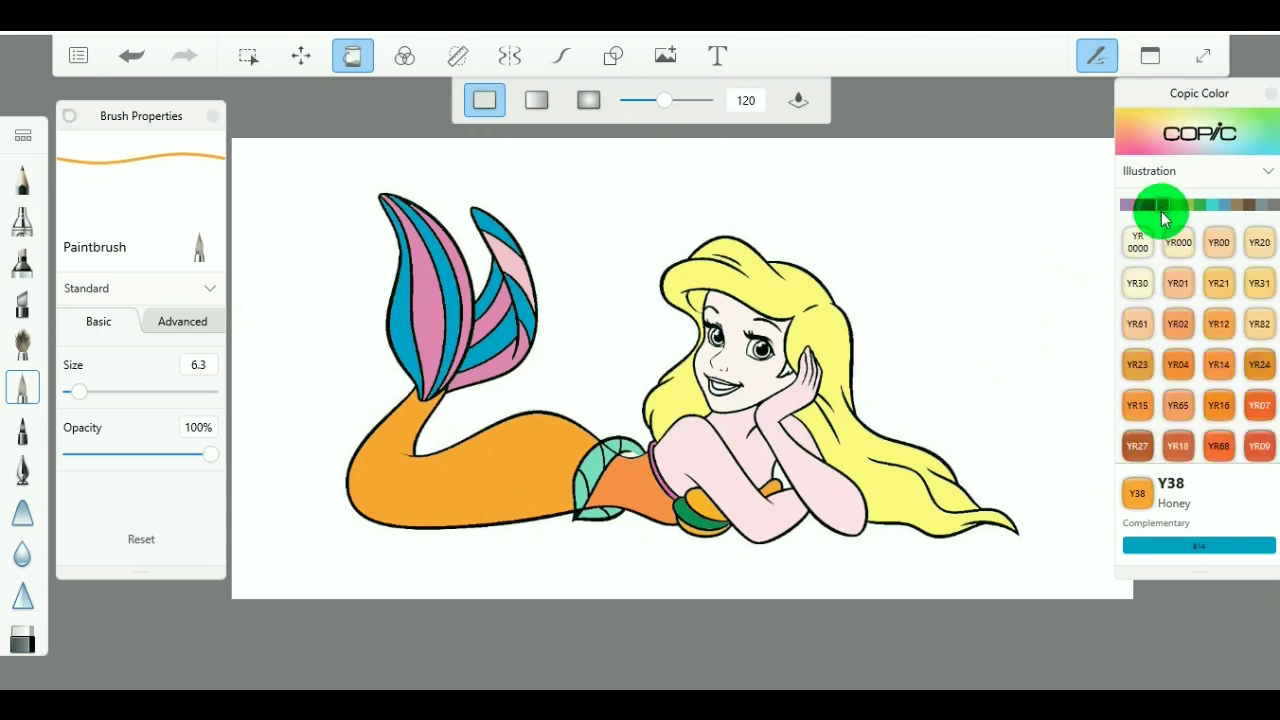
{"action": "left_click", "coordinate": [1258, 443]}
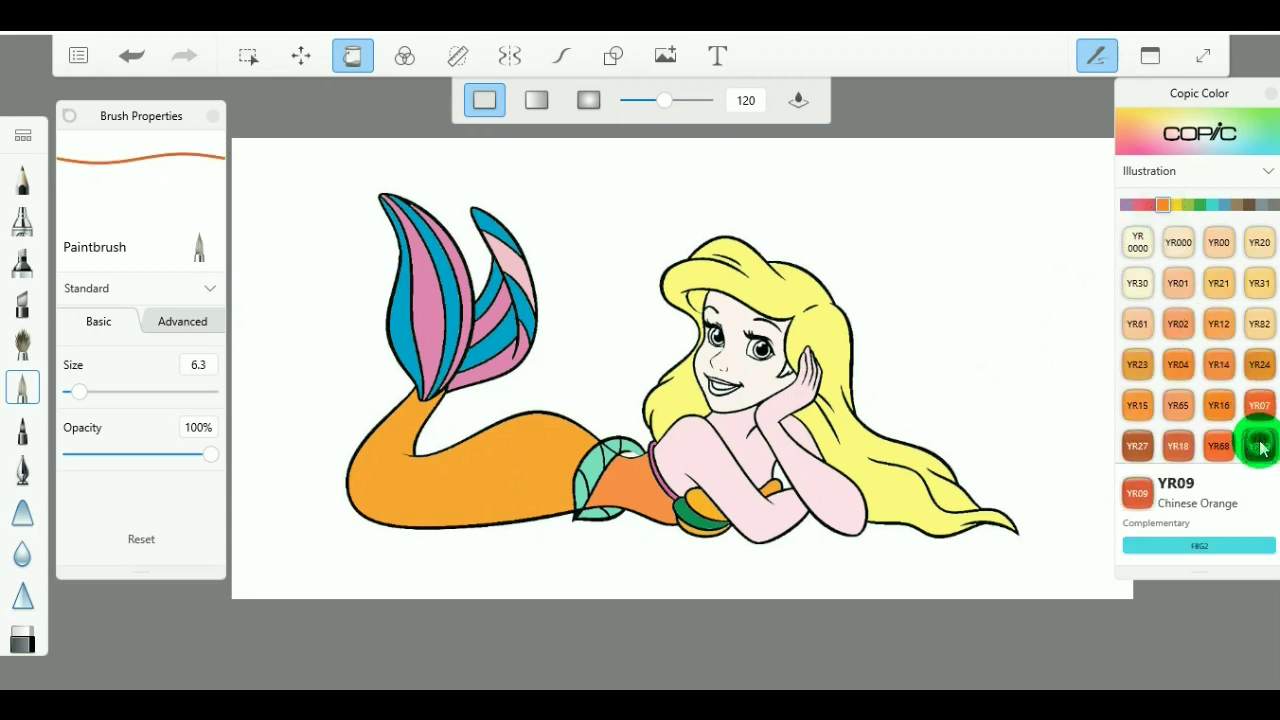
{"action": "left_click", "coordinate": [499, 474]}
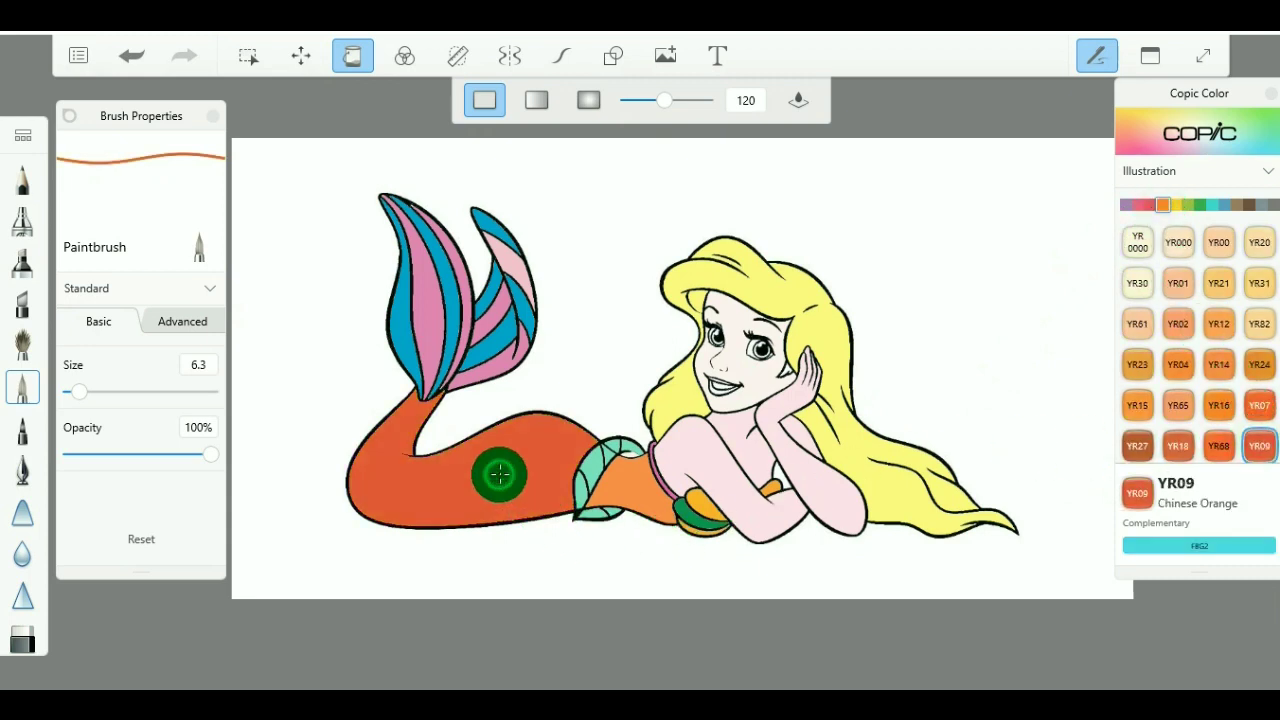
{"action": "left_click", "coordinate": [1218, 405]}
{"action": "left_click", "coordinate": [452, 453]}
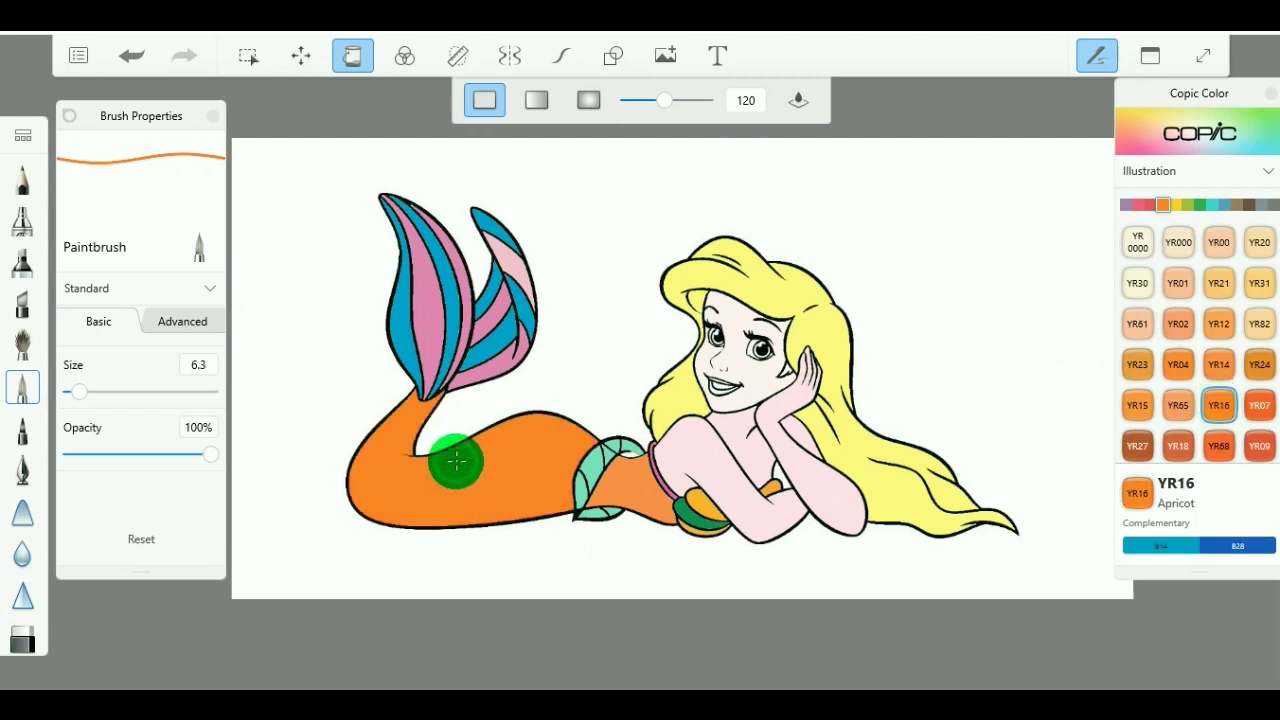
{"action": "left_click", "coordinate": [1135, 405]}
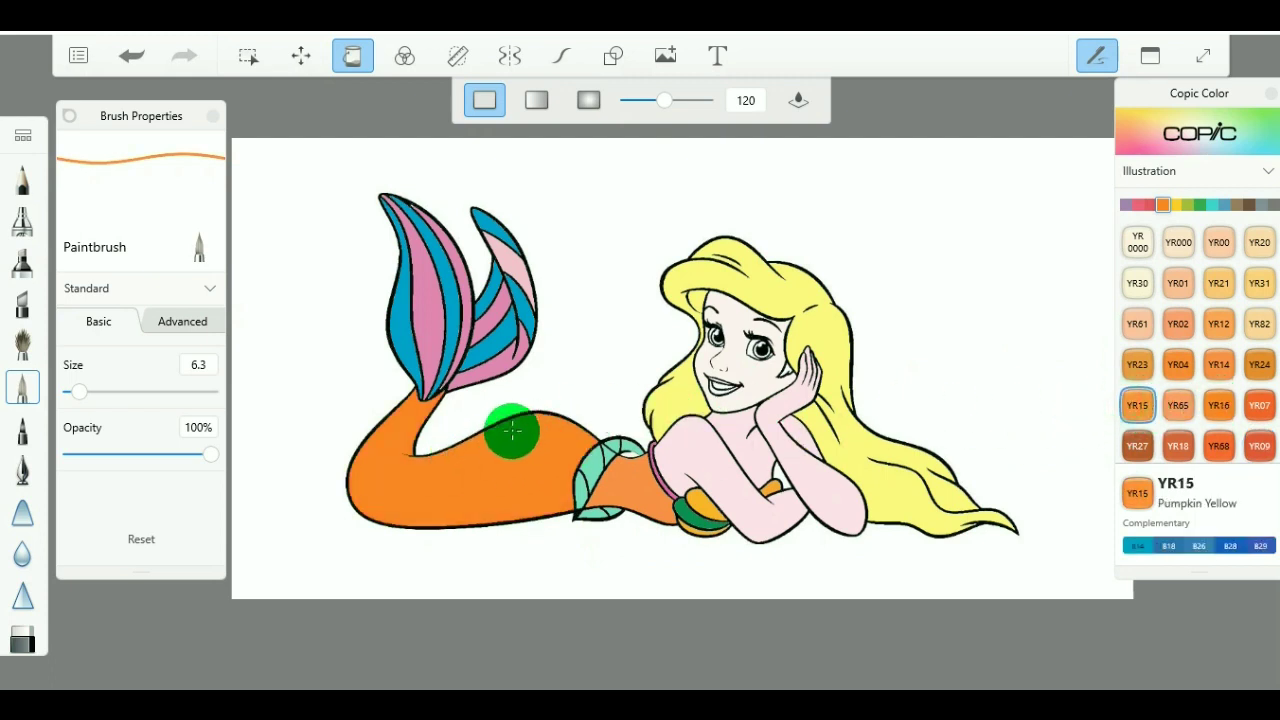
{"action": "left_click", "coordinate": [466, 460]}
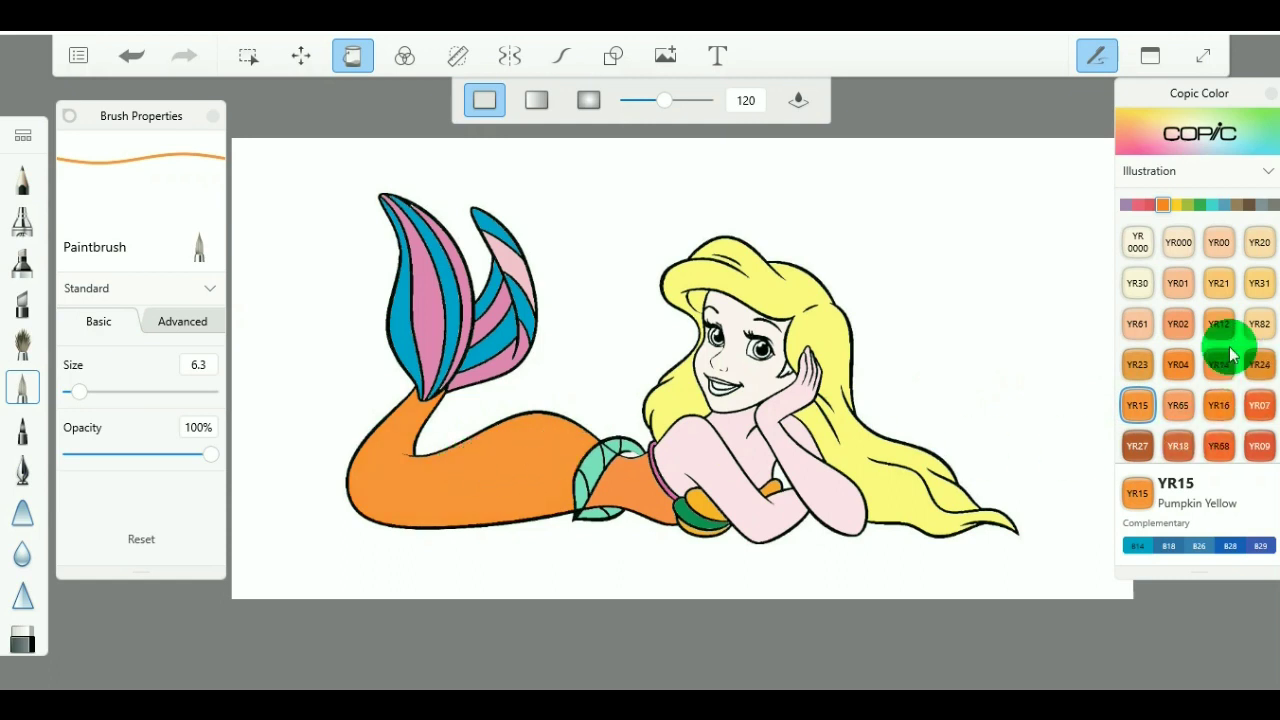
Try Copic YR02 Light Orange, YR24 Pale Sepia and YR82 Mellow Peach on the main body of the tail.
{"action": "left_click", "coordinate": [1178, 324]}
{"action": "left_click", "coordinate": [510, 480]}
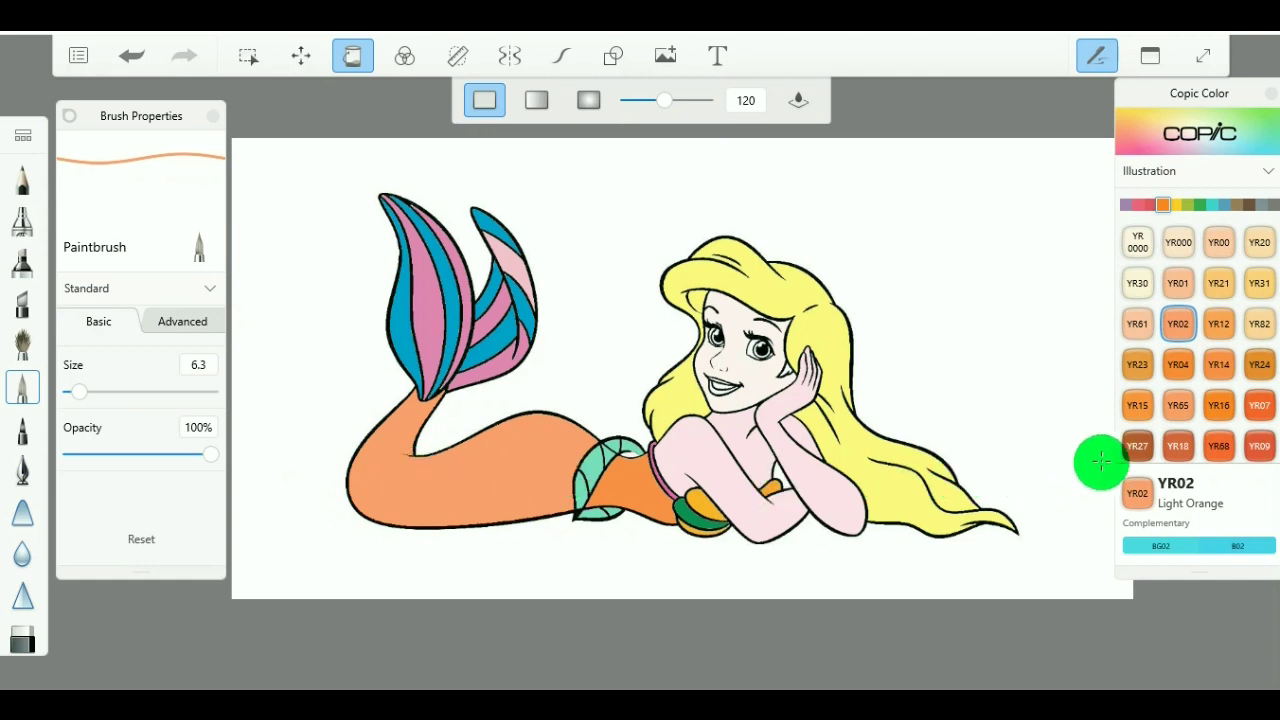
{"action": "left_click", "coordinate": [1257, 364]}
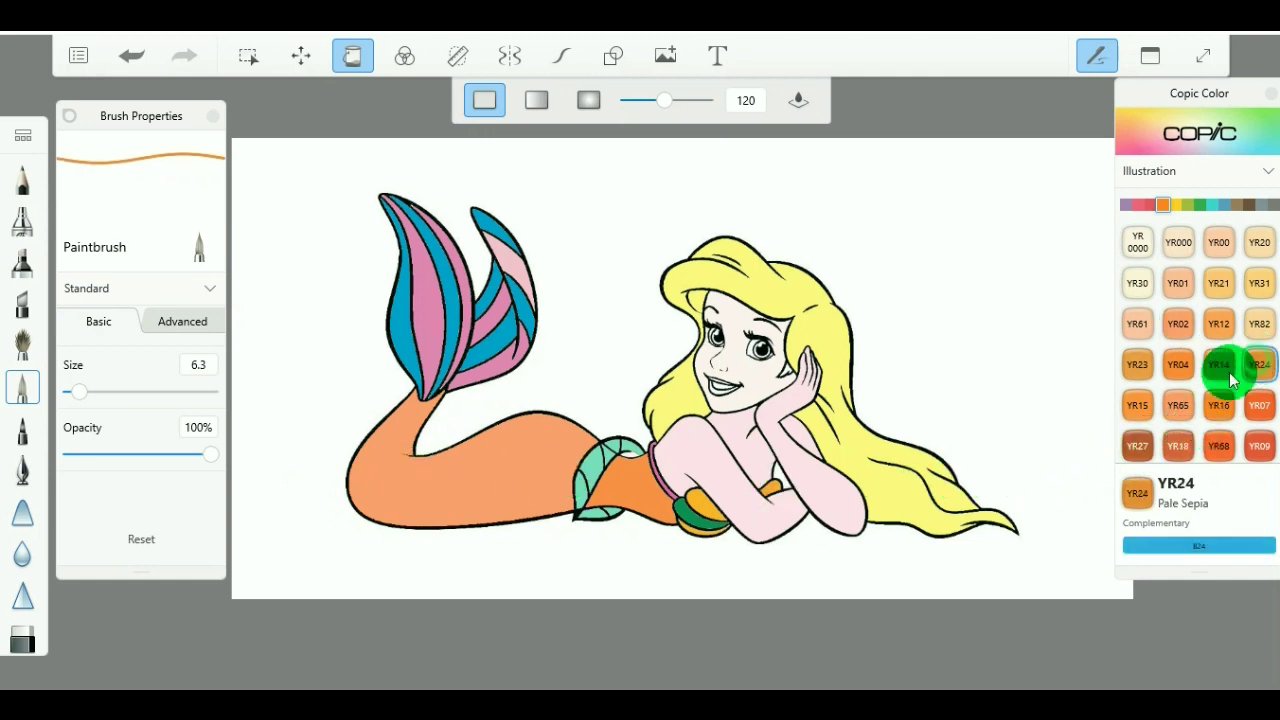
{"action": "left_click", "coordinate": [516, 476]}
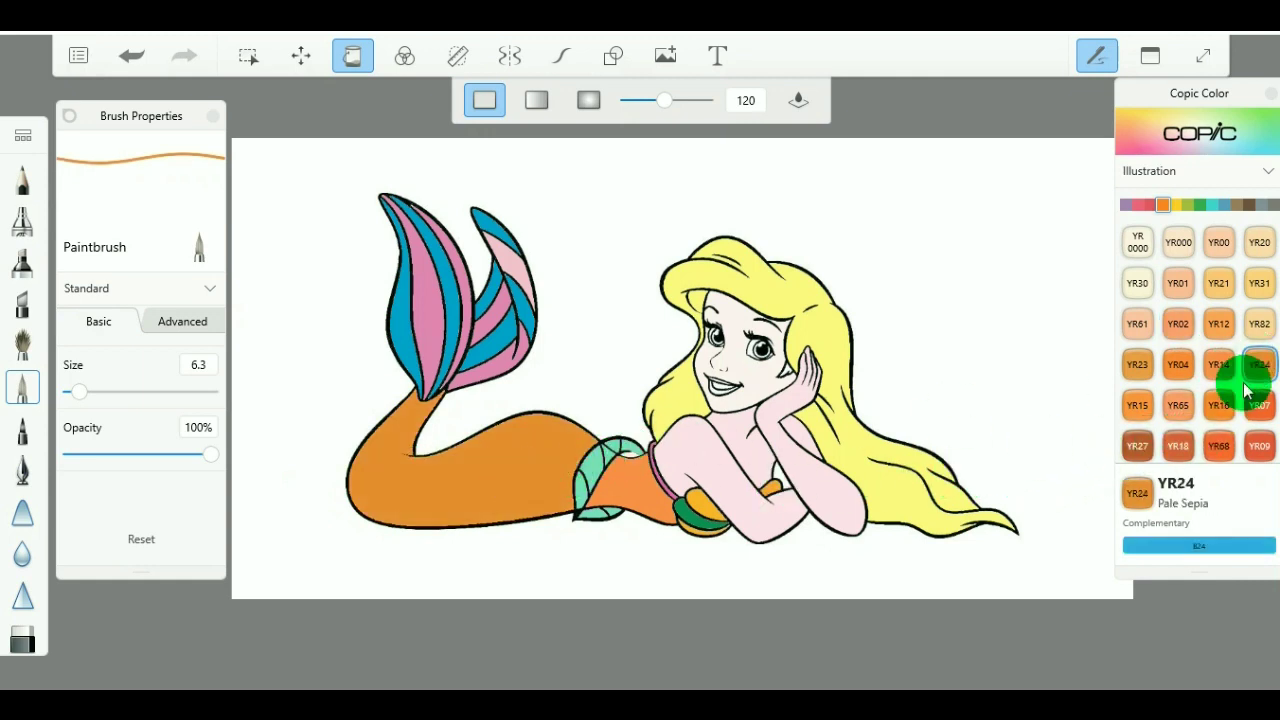
{"action": "left_click", "coordinate": [1250, 330]}
{"action": "left_click", "coordinate": [506, 472]}
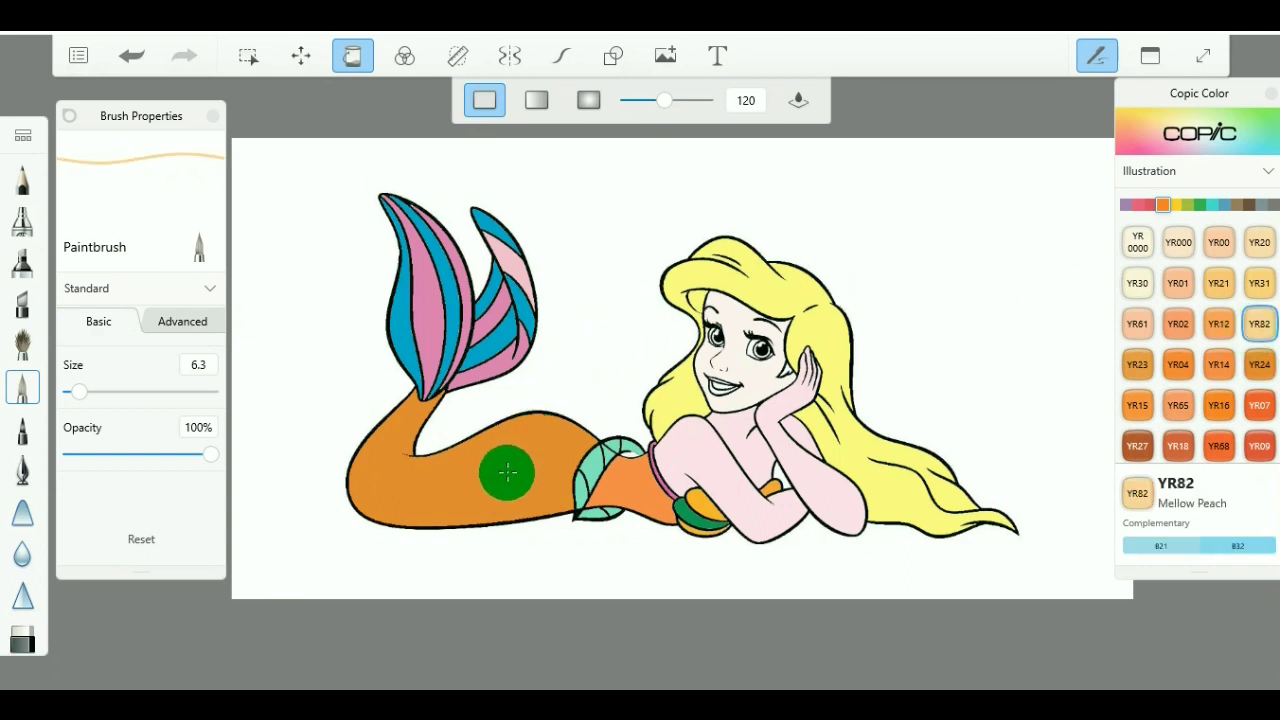
Fill the main body of the tail with Copic BG05 Holiday Blue, and replace that fill with BG45 Nile Blue.
{"action": "left_click", "coordinate": [1212, 205]}
{"action": "left_click", "coordinate": [1260, 366]}
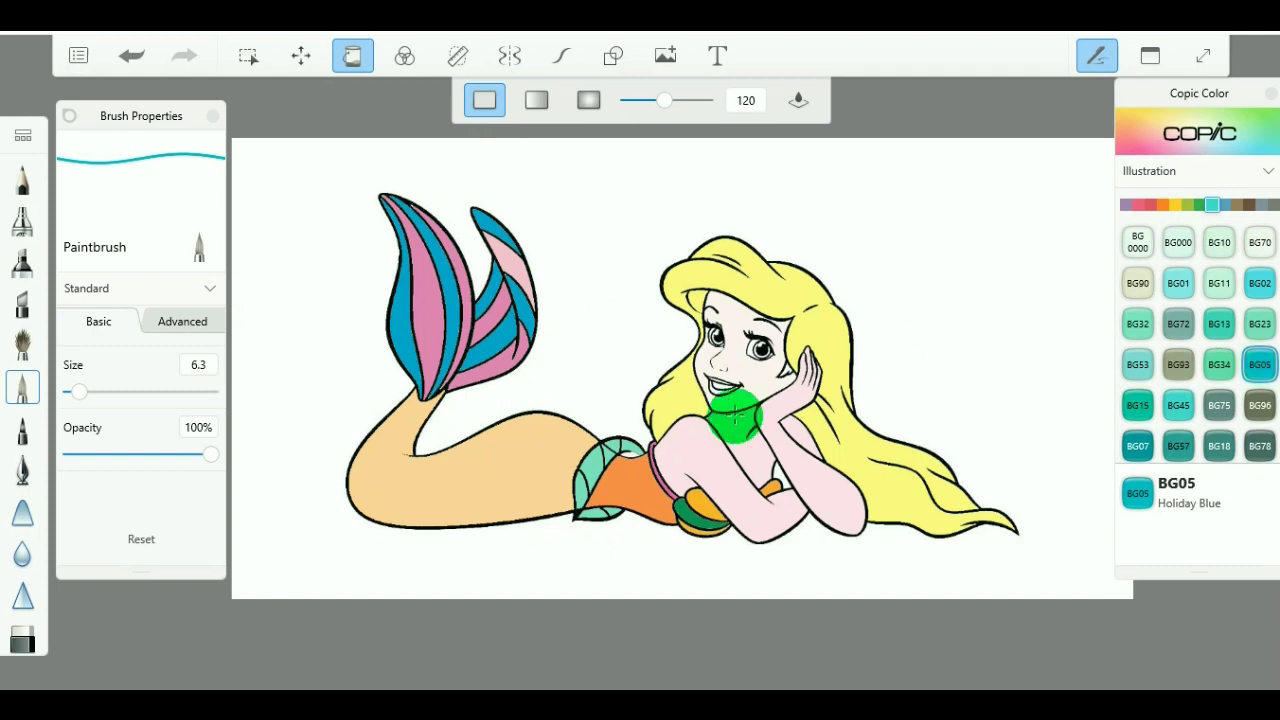
{"action": "left_click", "coordinate": [520, 478]}
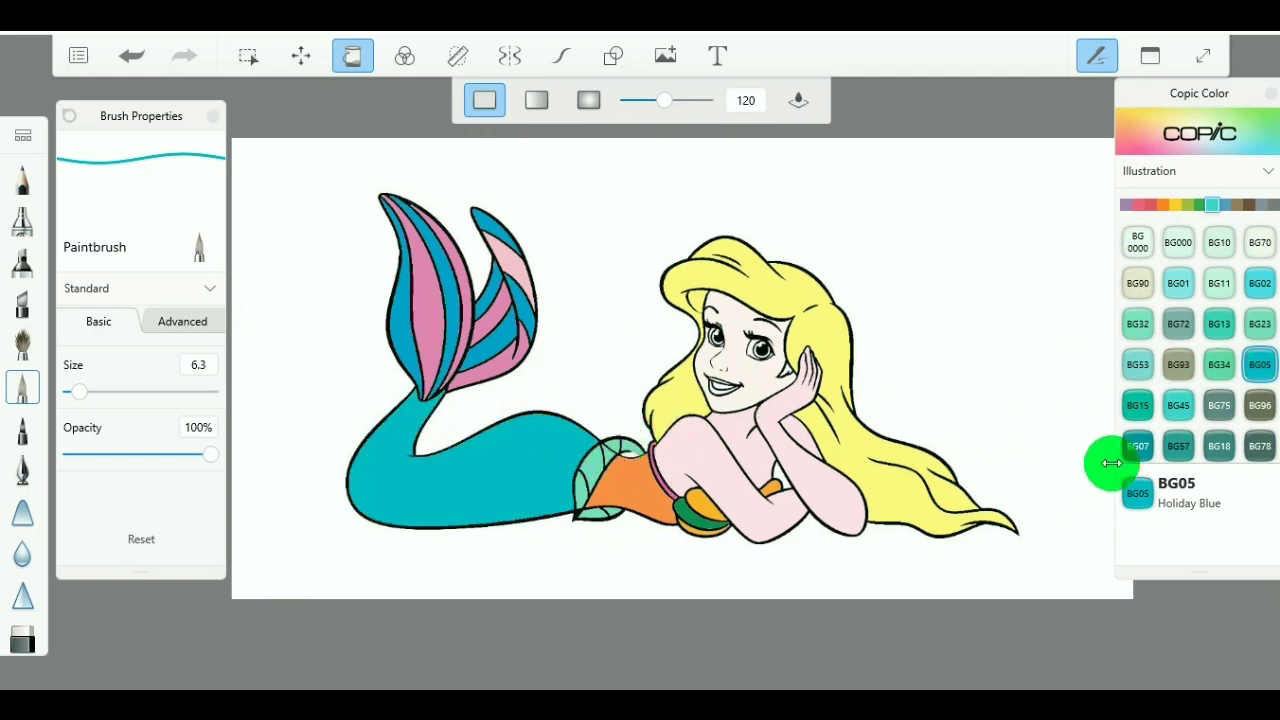
{"action": "left_click", "coordinate": [1178, 405]}
{"action": "left_click", "coordinate": [485, 490]}
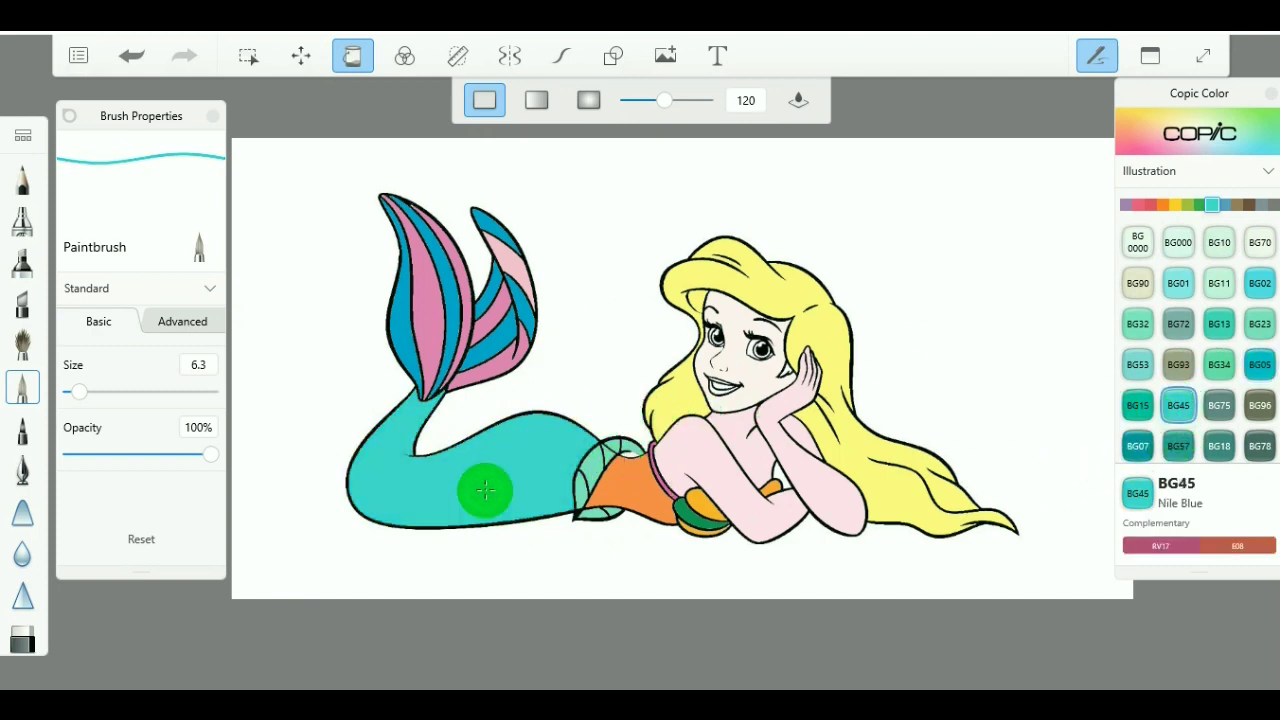
Try Copic BG53 Ice Mint, BG32 Aqua Mint and BG70 Ocean Mist on the main body of the tail.
{"action": "left_click", "coordinate": [1136, 366]}
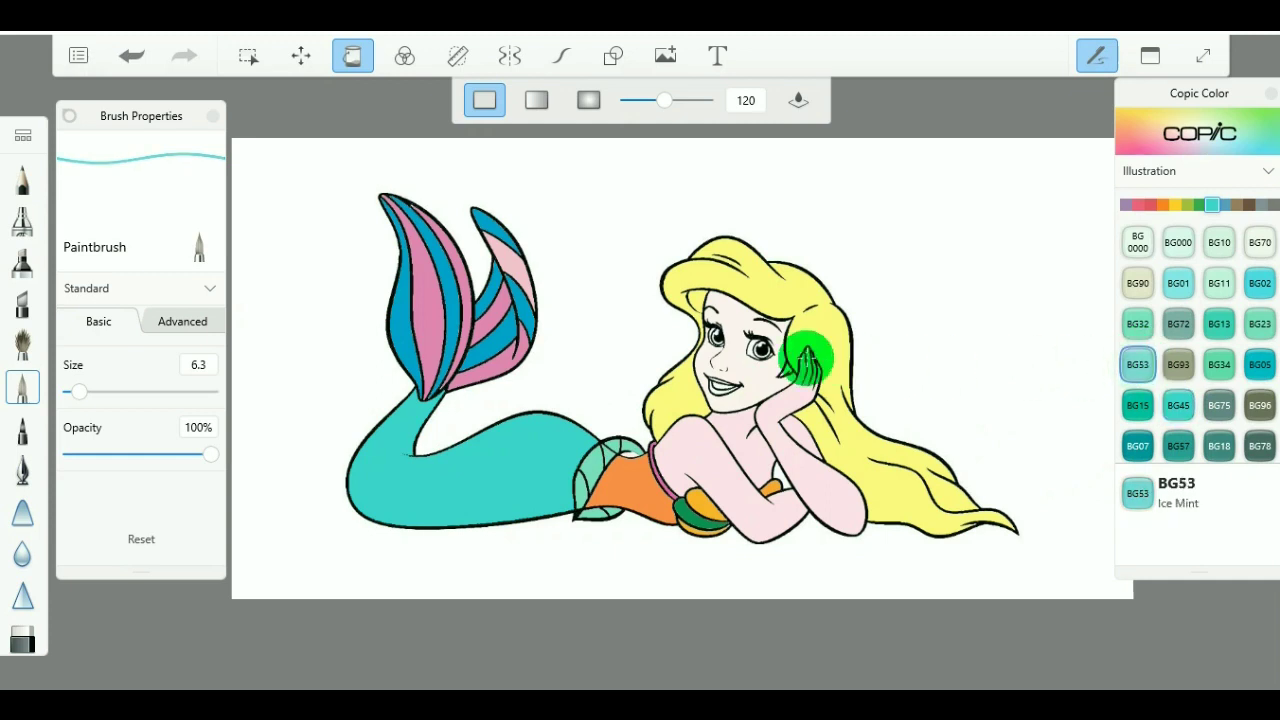
{"action": "left_click", "coordinate": [501, 481]}
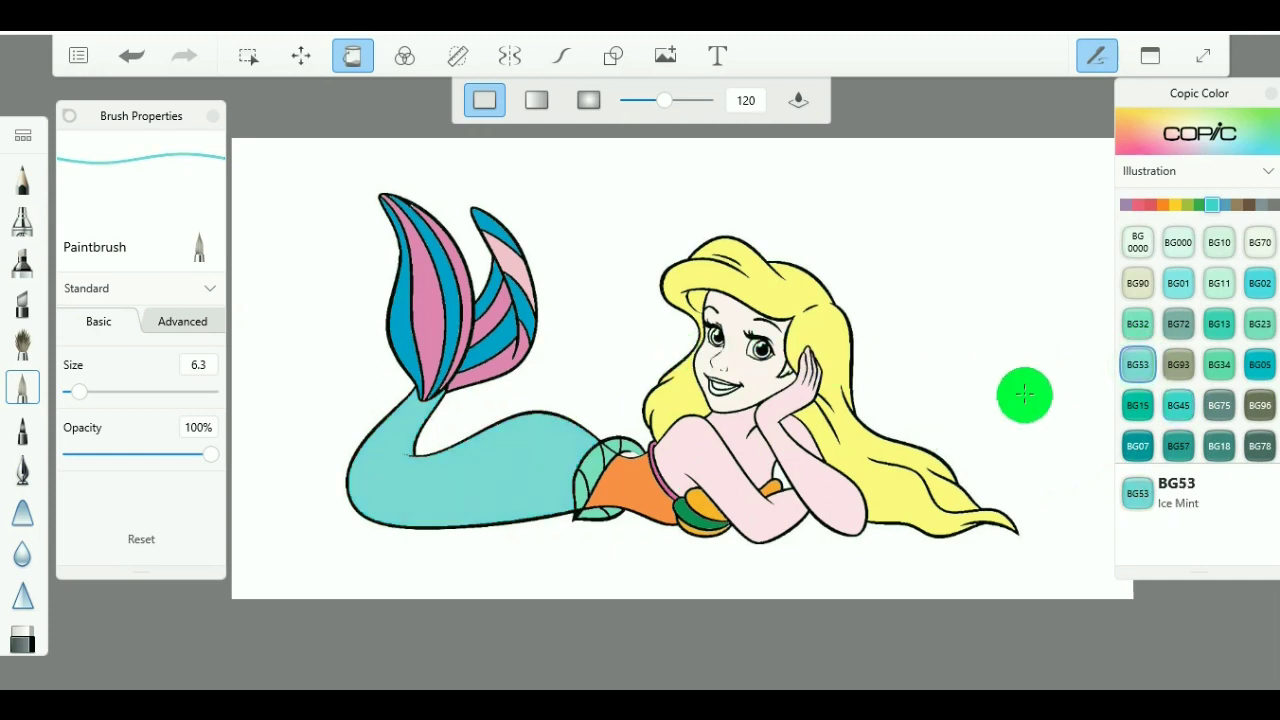
{"action": "left_click", "coordinate": [1140, 323]}
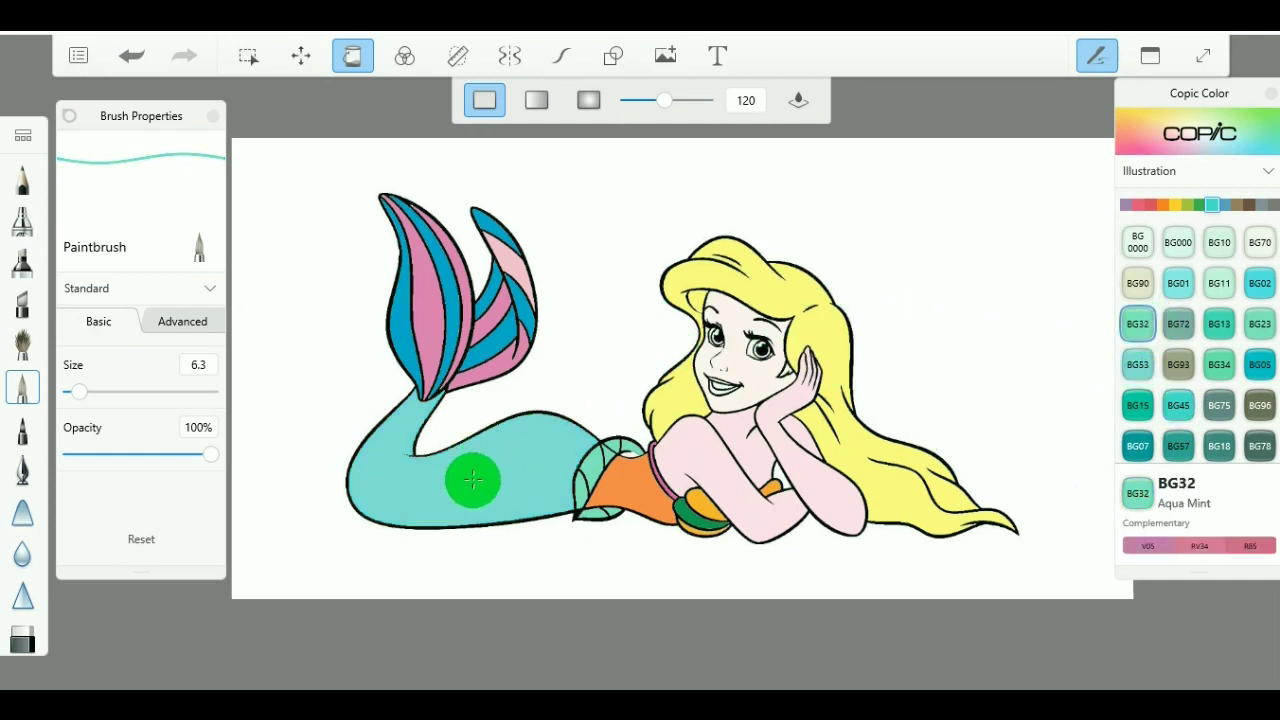
{"action": "left_click", "coordinate": [1259, 242]}
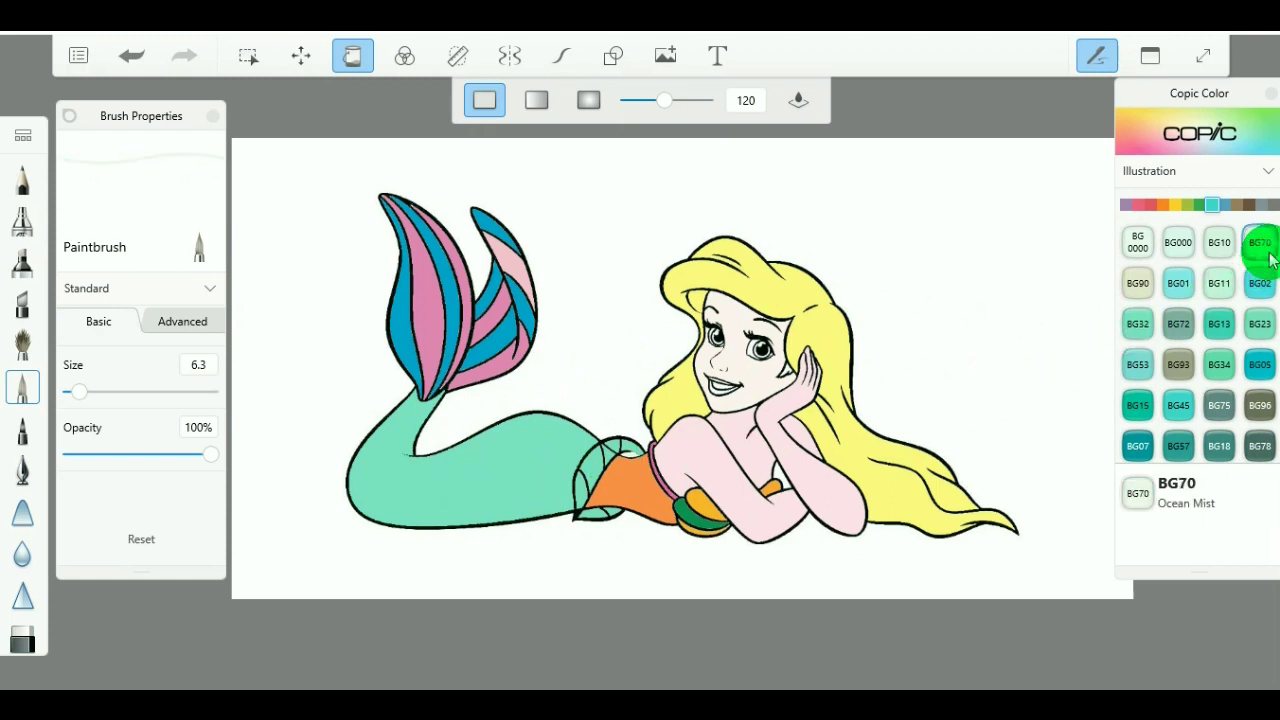
{"action": "left_click", "coordinate": [389, 468]}
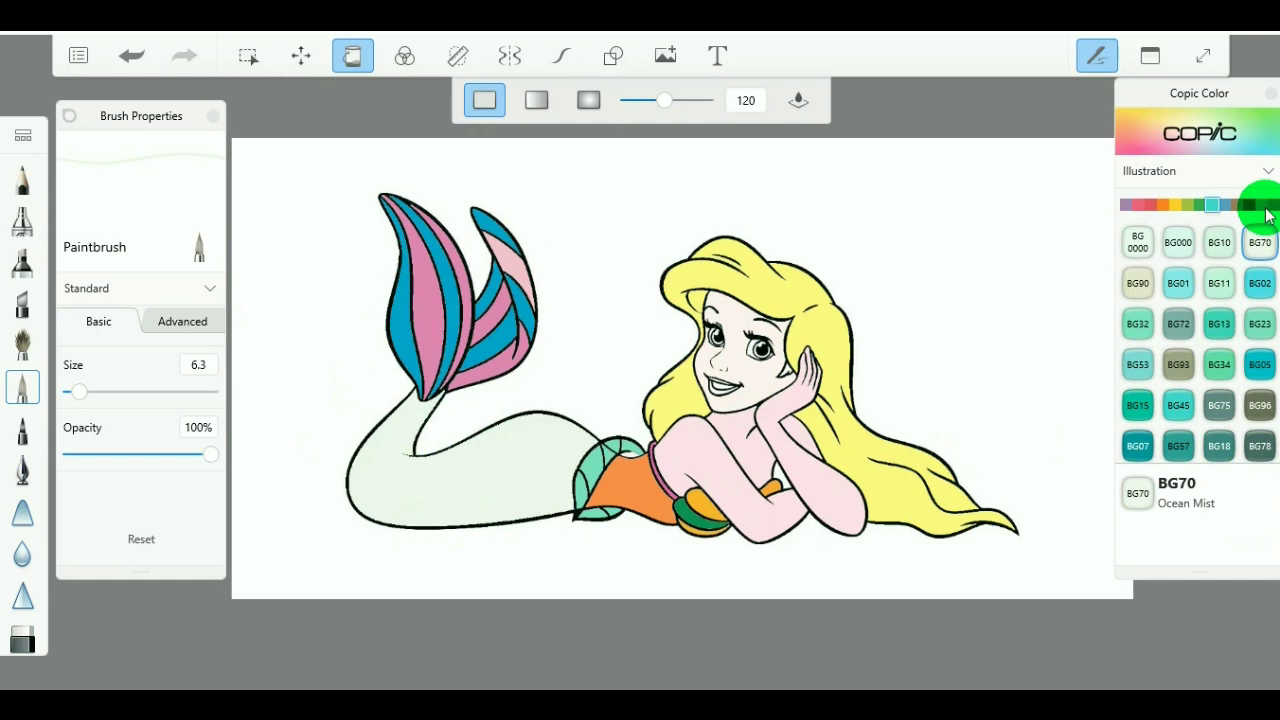
Try Copic earth tones E08 Brown and E95 Flesh Pink on the main body of the tail.
{"action": "left_click", "coordinate": [1252, 206]}
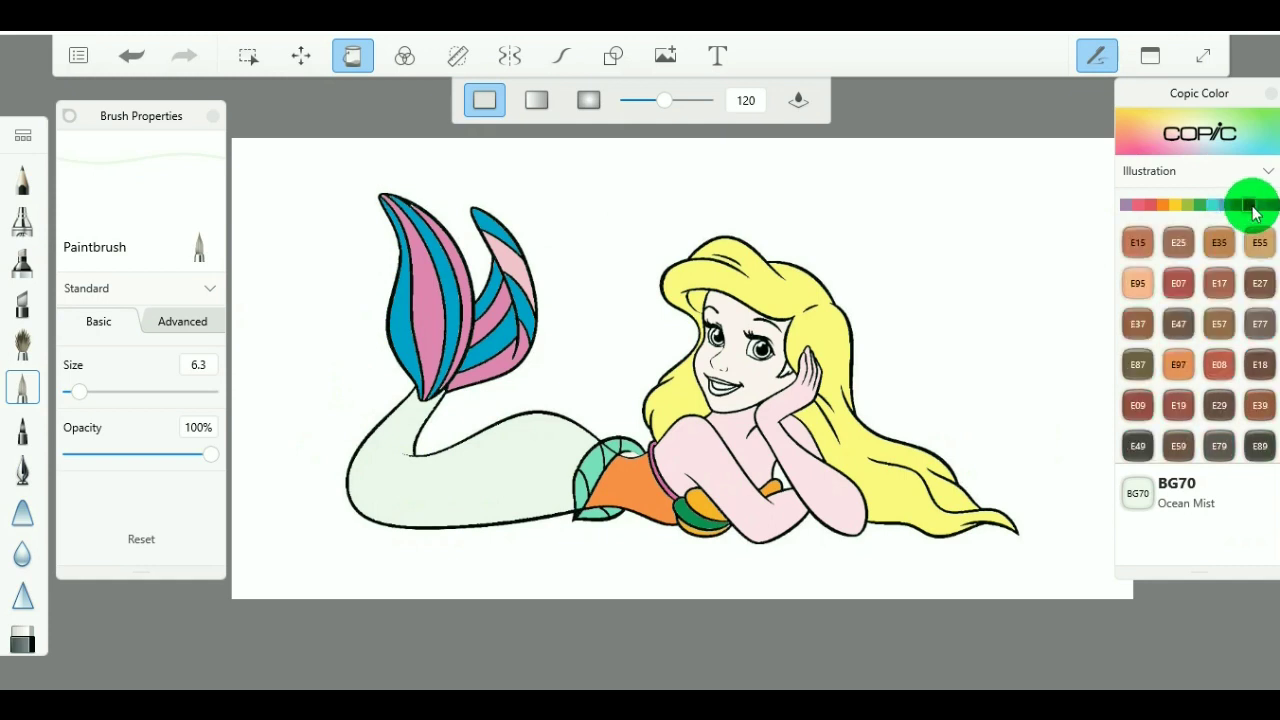
{"action": "left_click", "coordinate": [1221, 367]}
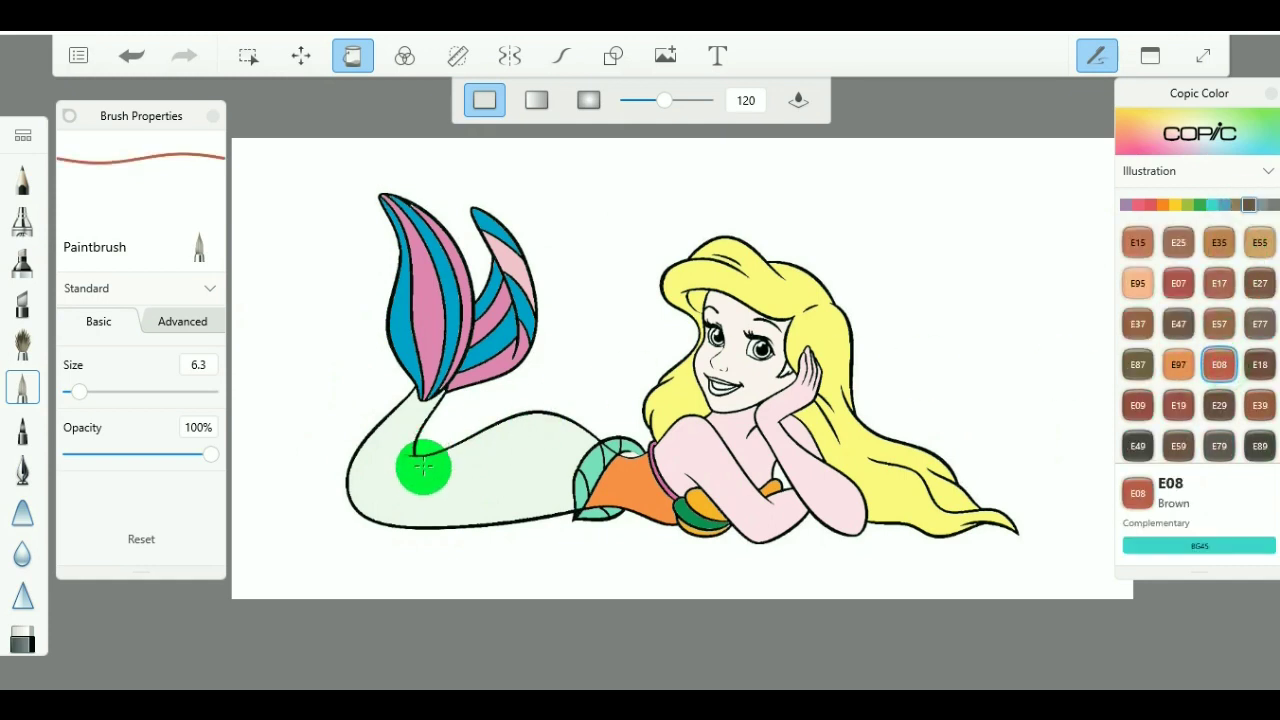
{"action": "left_click", "coordinate": [423, 464]}
{"action": "left_click", "coordinate": [1138, 283]}
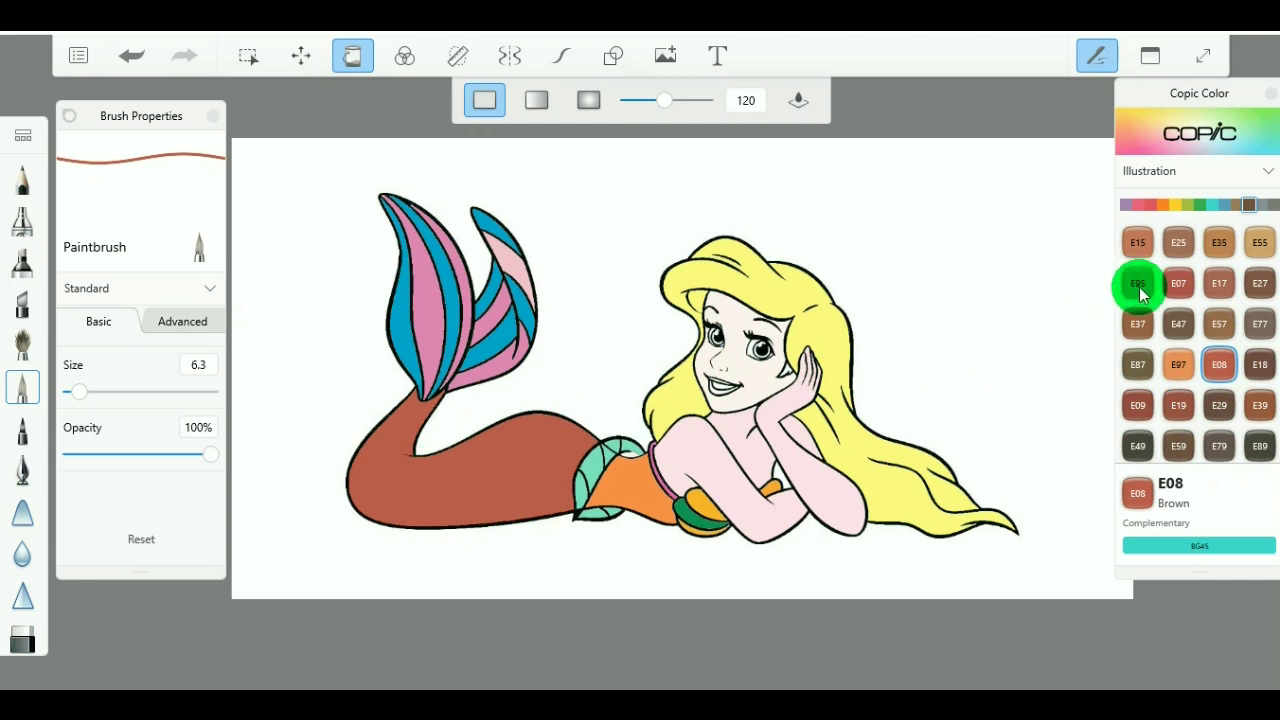
{"action": "left_click", "coordinate": [442, 477]}
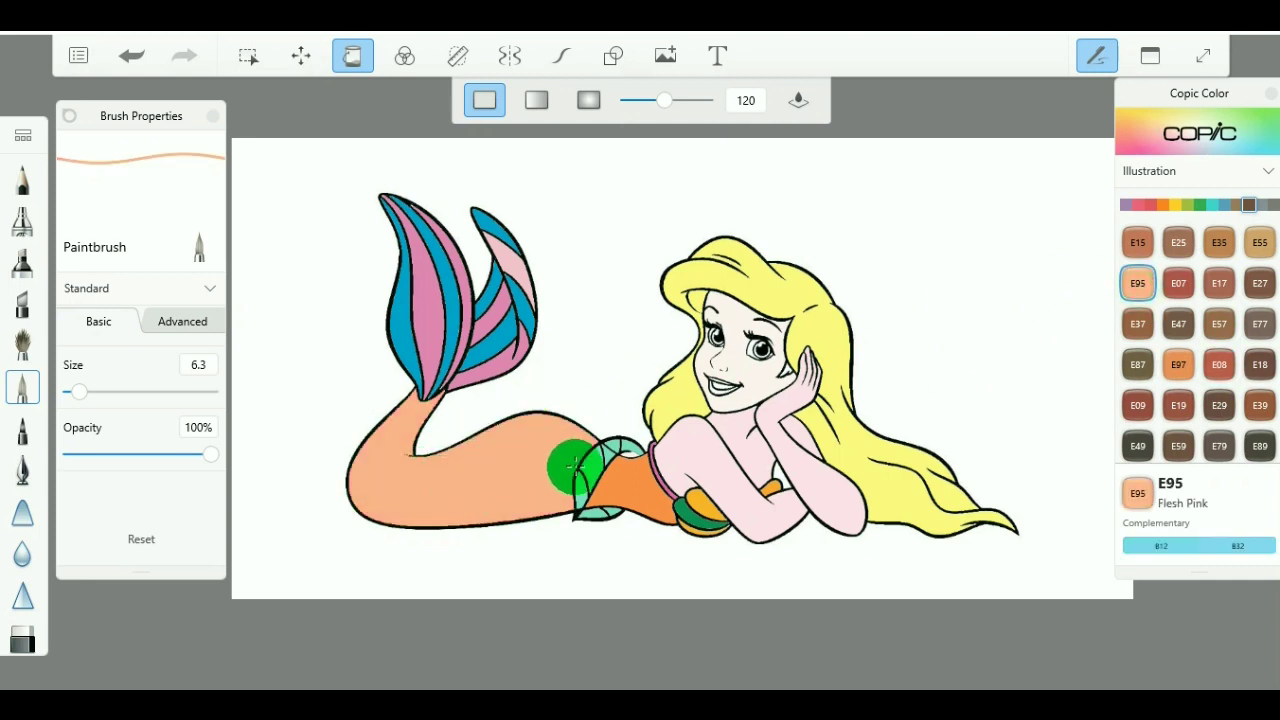
Fill the main body of the tail with Copic E97 Deep Orange, and replace that fill with E95 Flesh Pink.
{"action": "left_click", "coordinate": [1180, 366]}
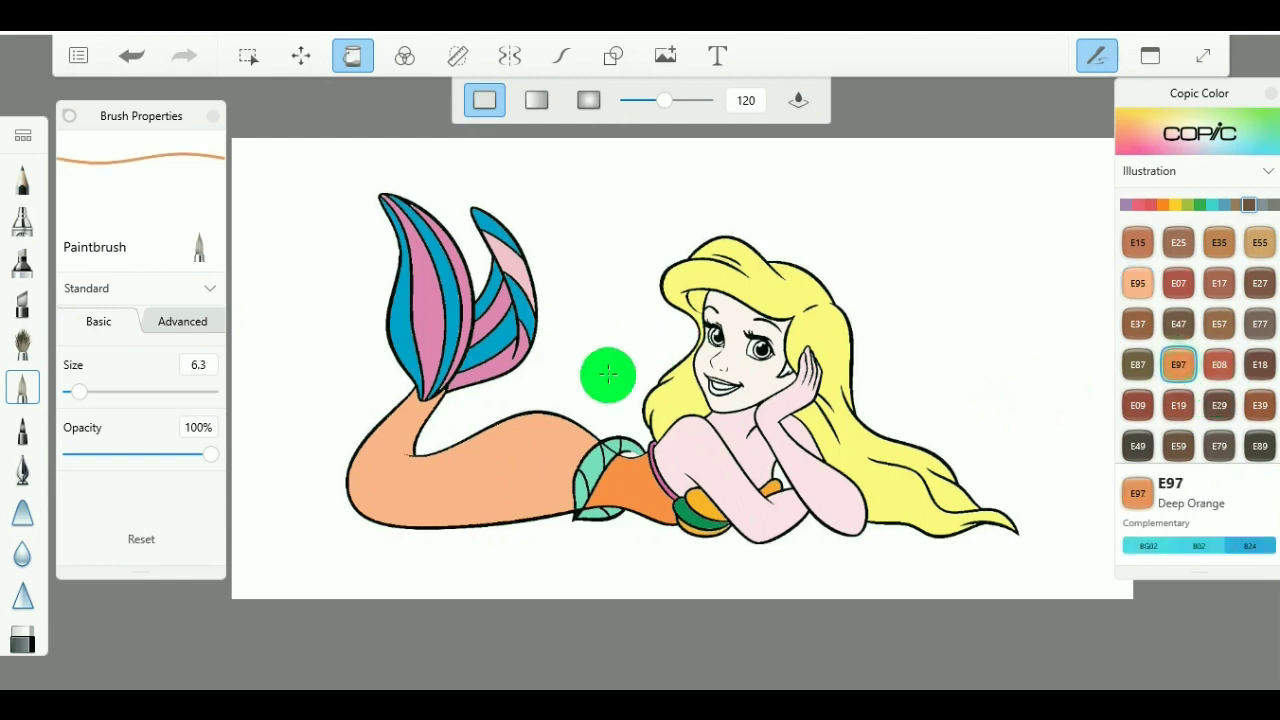
{"action": "left_click", "coordinate": [524, 456]}
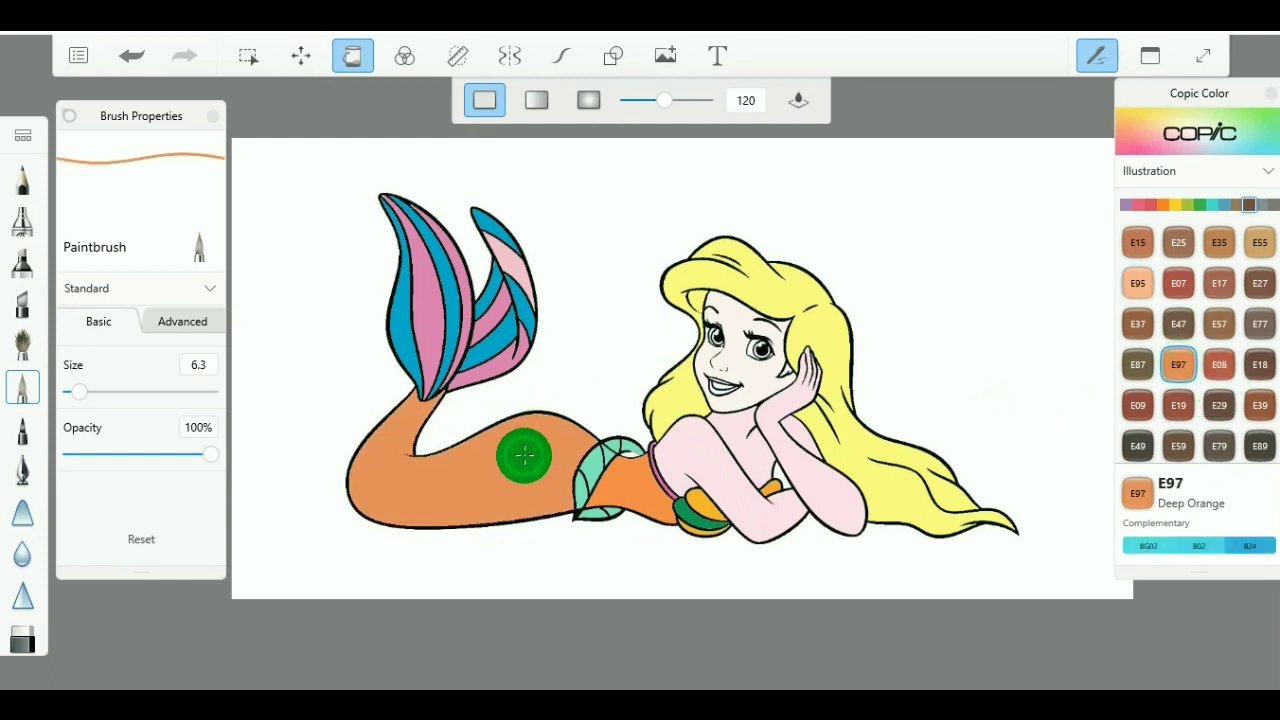
{"action": "left_click", "coordinate": [1138, 283]}
{"action": "left_click", "coordinate": [527, 483]}
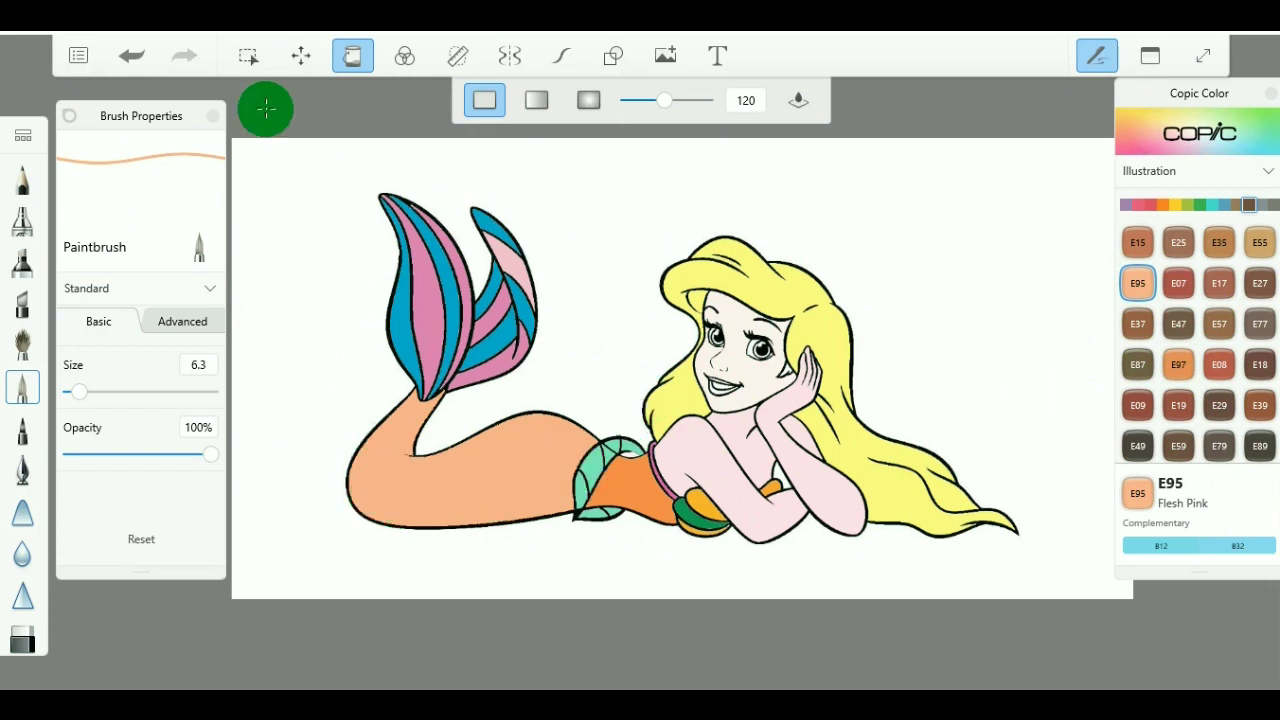
Add the text "Completed" to the canvas.
{"action": "left_click", "coordinate": [717, 56]}
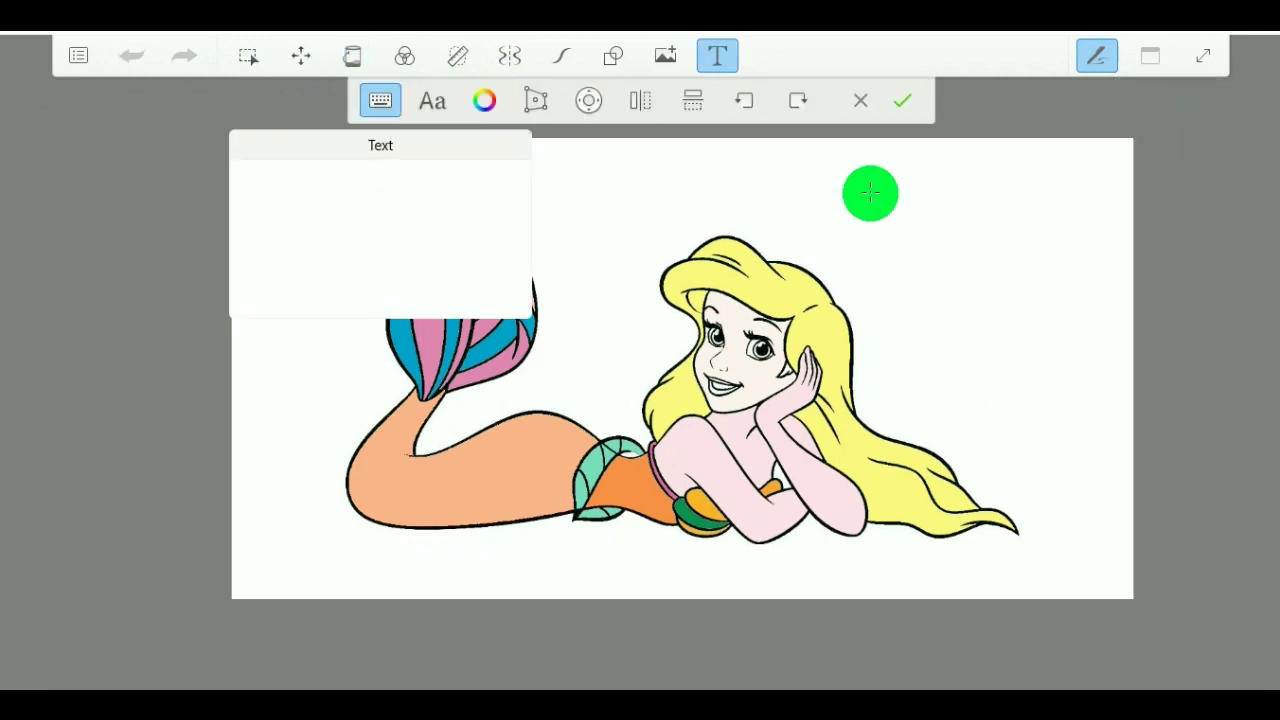
{"action": "type", "text": "Complet"}
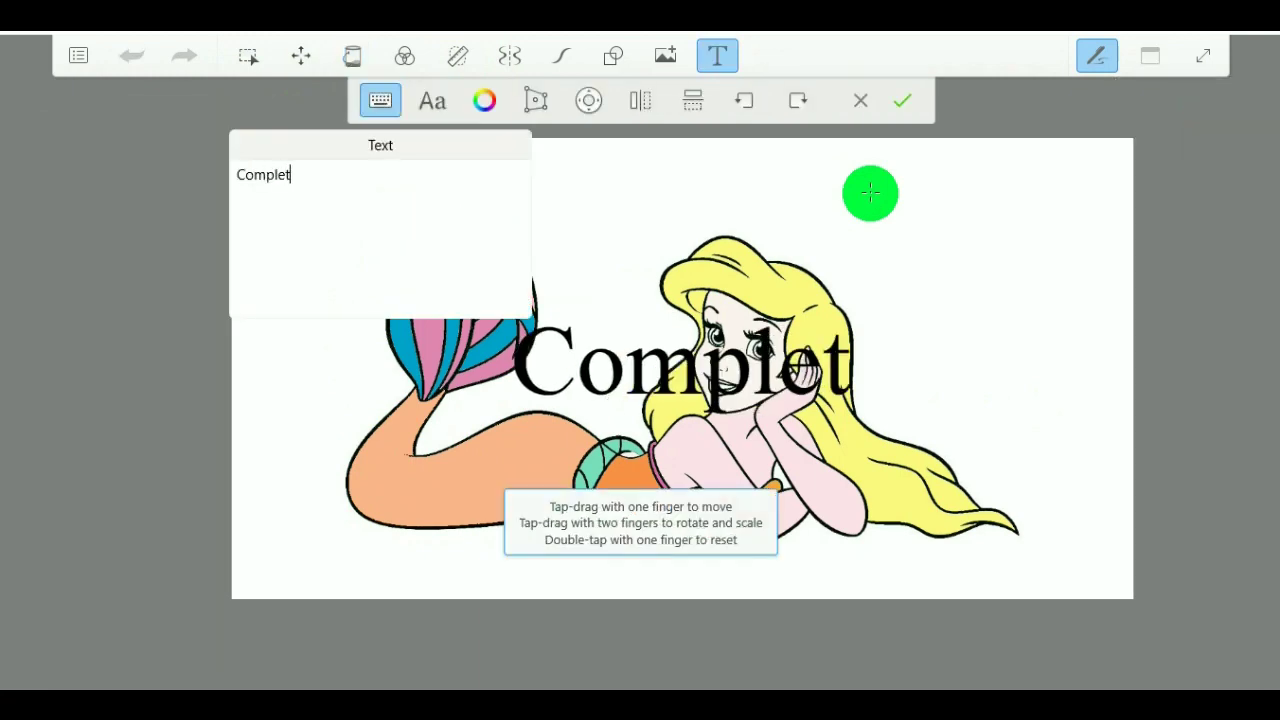
{"action": "type", "text": "ed"}
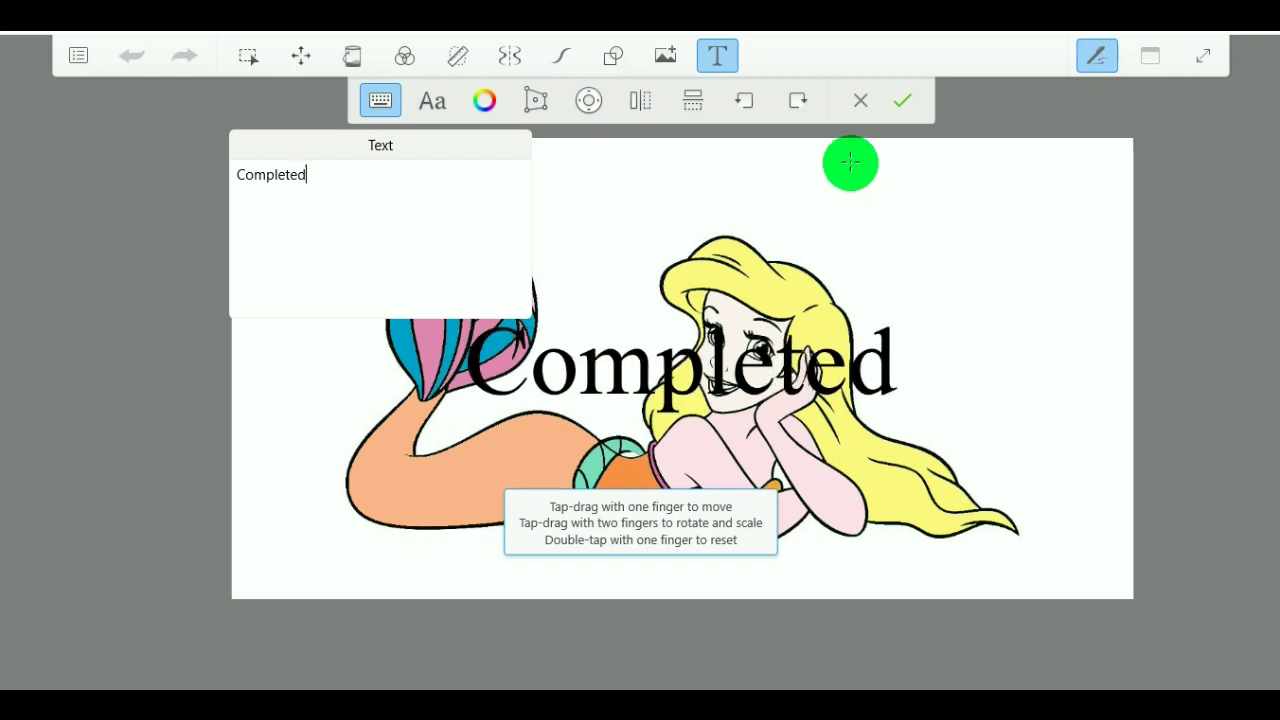
Shrink the "Completed" text slightly, place it above the mermaid's head in the canvas's upper-right corner, and apply it.
{"action": "left_click", "coordinate": [540, 100]}
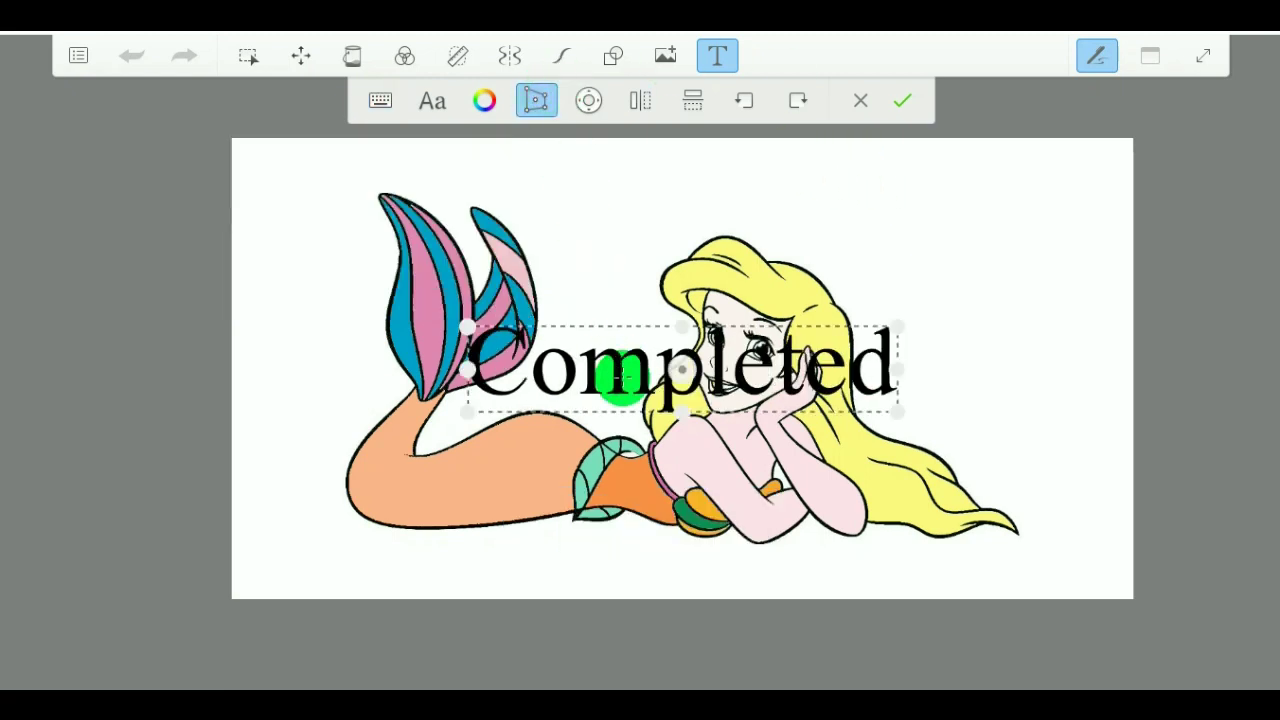
{"action": "left_click_drag", "start_coordinate": [635, 350], "coordinate": [755, 205]}
{"action": "left_click", "coordinate": [673, 188]}
{"action": "left_click_drag", "start_coordinate": [600, 155], "coordinate": [620, 192]}
{"action": "mouse_move", "coordinate": [825, 197]}
{"action": "left_mouse_down"}
{"action": "mouse_move", "coordinate": [846, 194]}
{"action": "mouse_move", "coordinate": [833, 193]}
{"action": "left_mouse_up"}
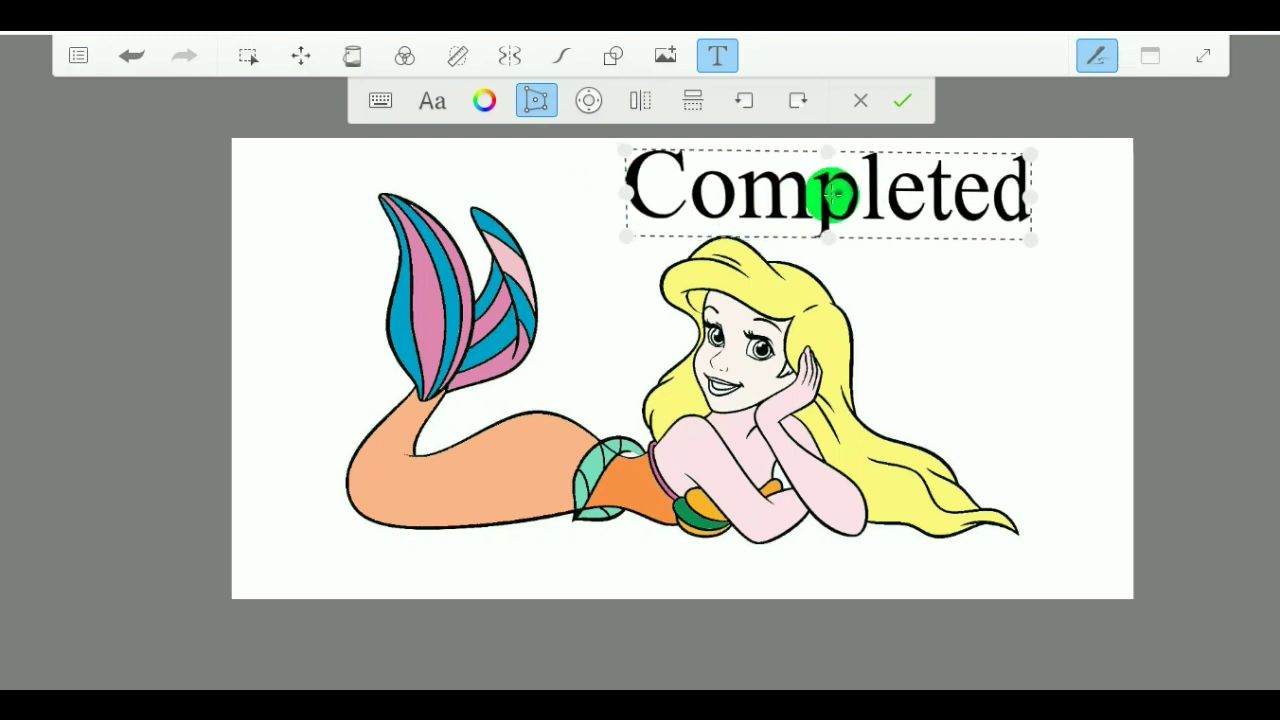
{"action": "left_click_drag", "start_coordinate": [903, 230], "coordinate": [989, 221]}
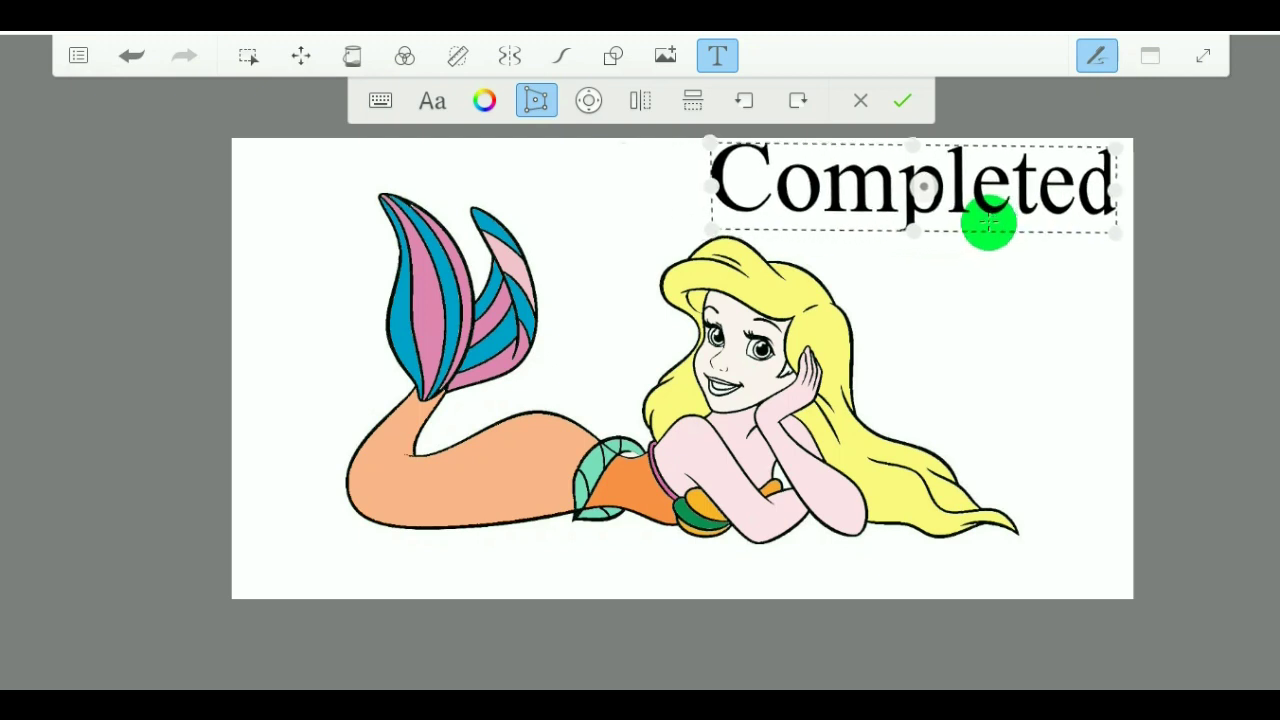
{"action": "left_click", "coordinate": [910, 97]}
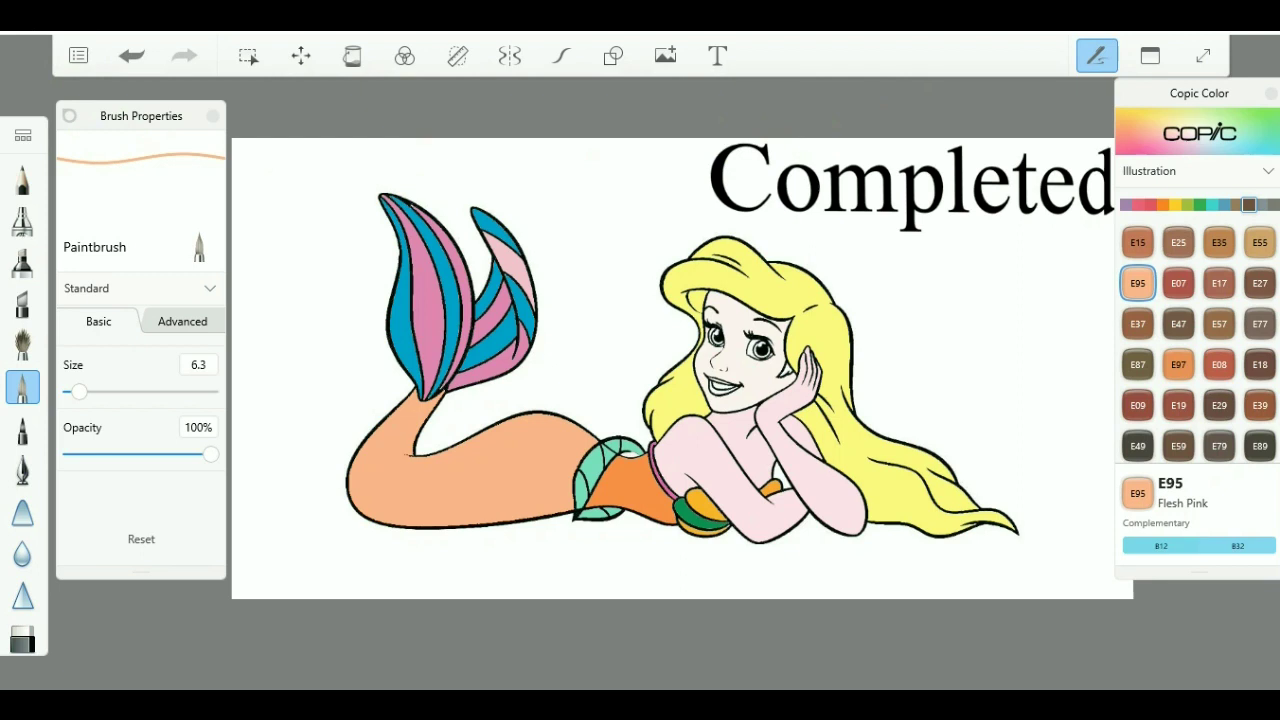
{"action": "left_click", "coordinate": [73, 60]}
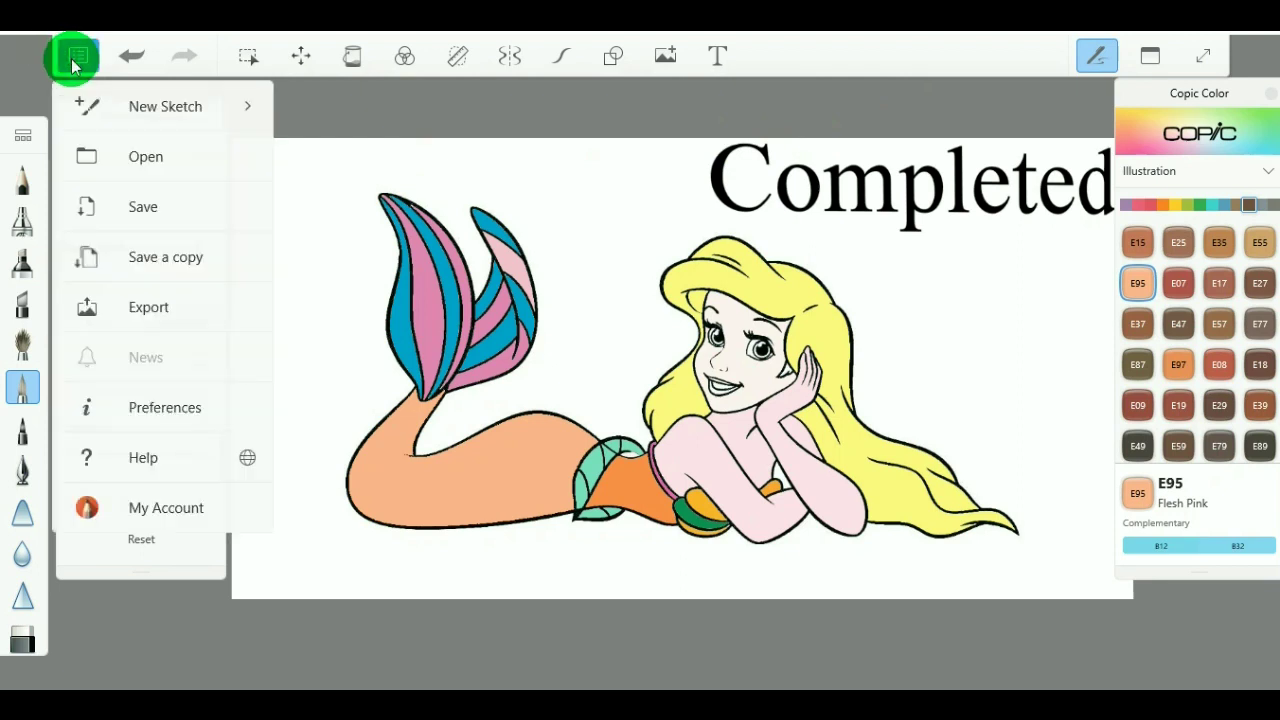
{"action": "left_click", "coordinate": [73, 62]}
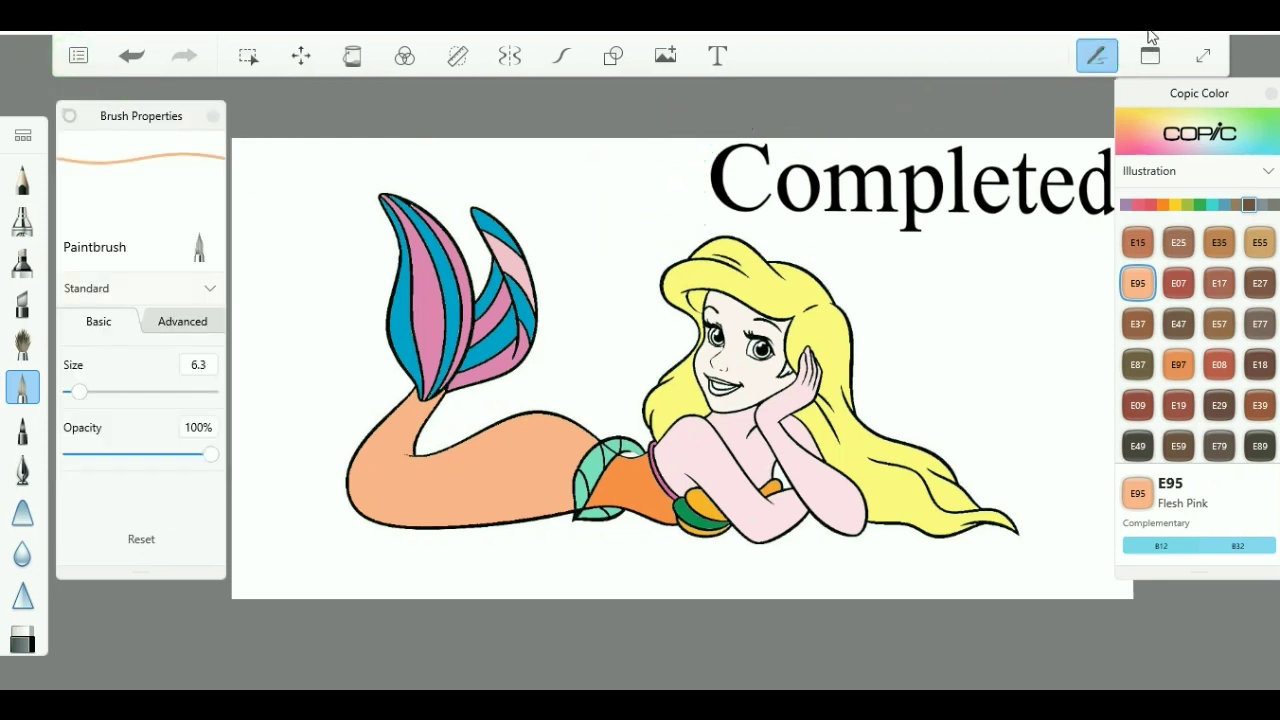